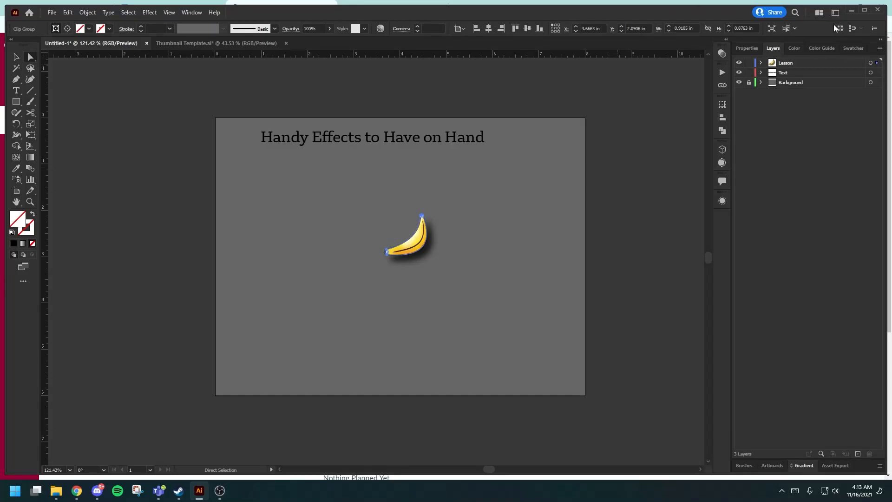
# Maximize the window and remove the existing Drop Shadow effect from the selected banana group.
pyautogui.click(860, 9)
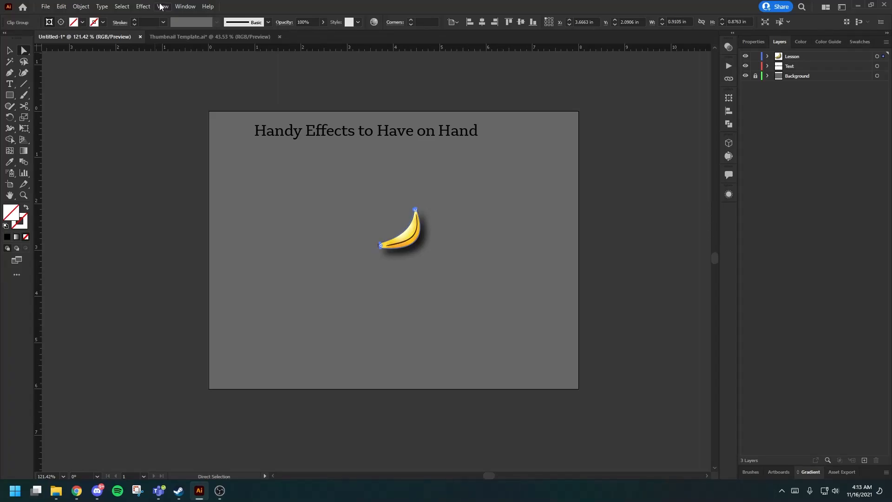
pyautogui.click(146, 8)
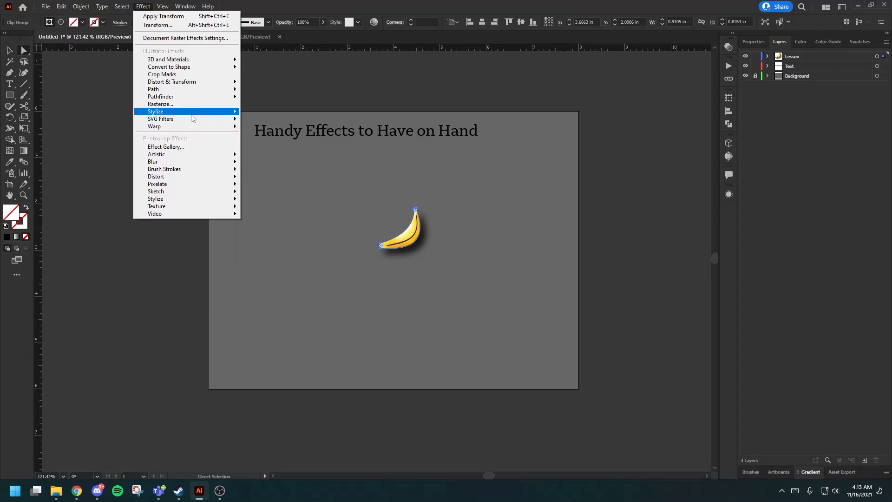
pyautogui.moveTo(192, 114)
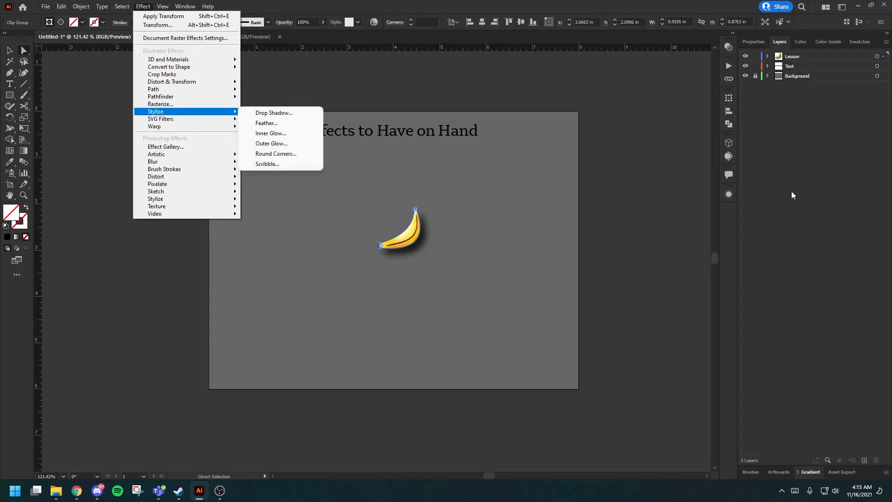
pyautogui.click(732, 229)
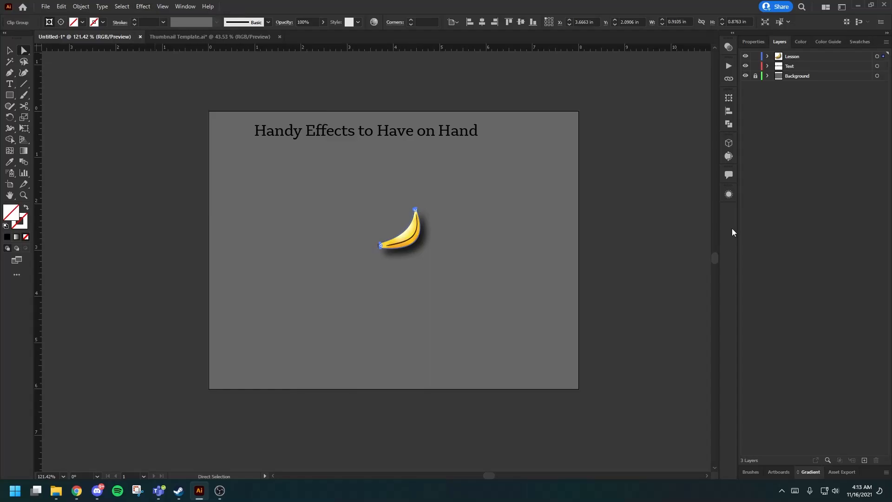
pyautogui.click(729, 196)
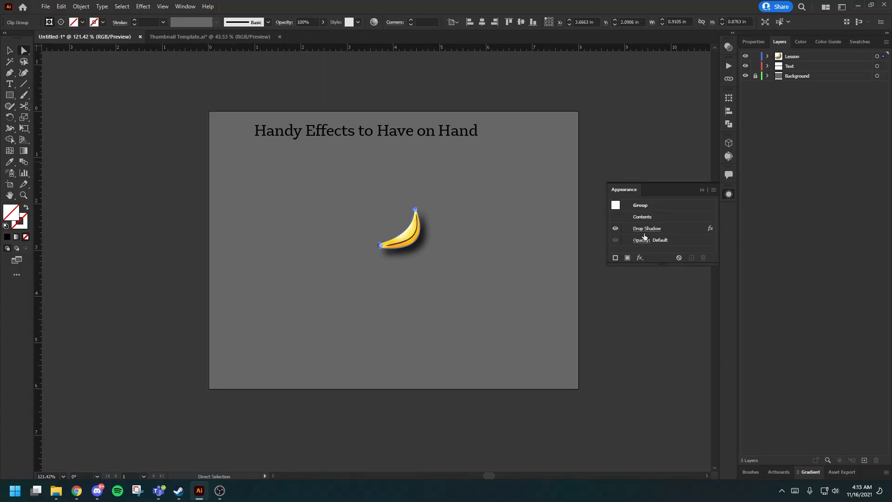
pyautogui.click(702, 229)
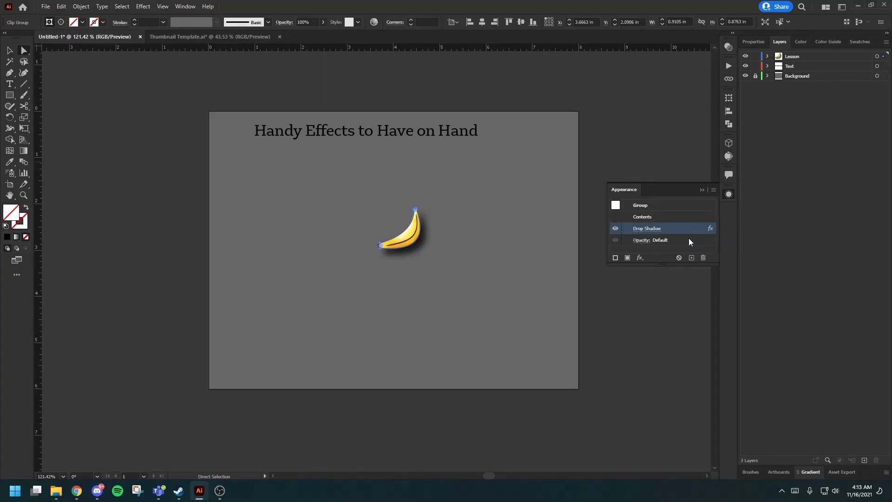
pyautogui.click(703, 258)
pyautogui.click(701, 190)
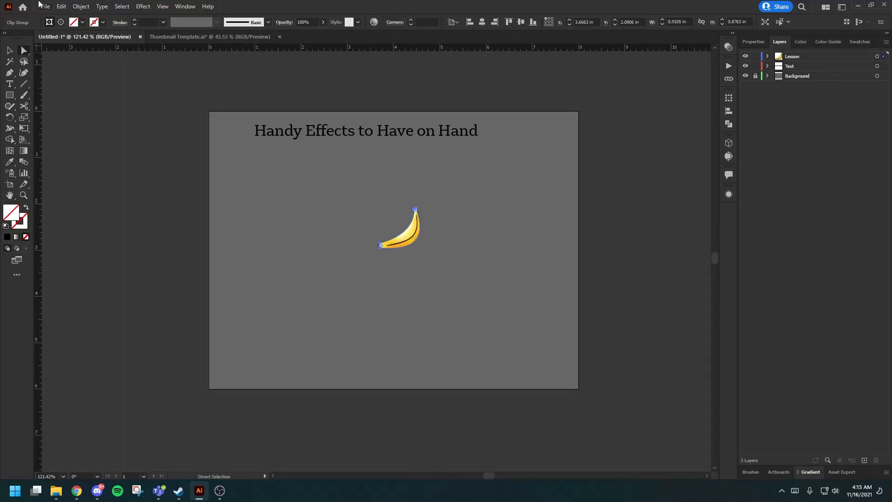
# Apply a Drop Shadow to the banana in Multiply mode with 75% opacity, 0.125 in X and Y offsets and 0.0625 in blur.
pyautogui.click(149, 8)
pyautogui.moveTo(178, 113)
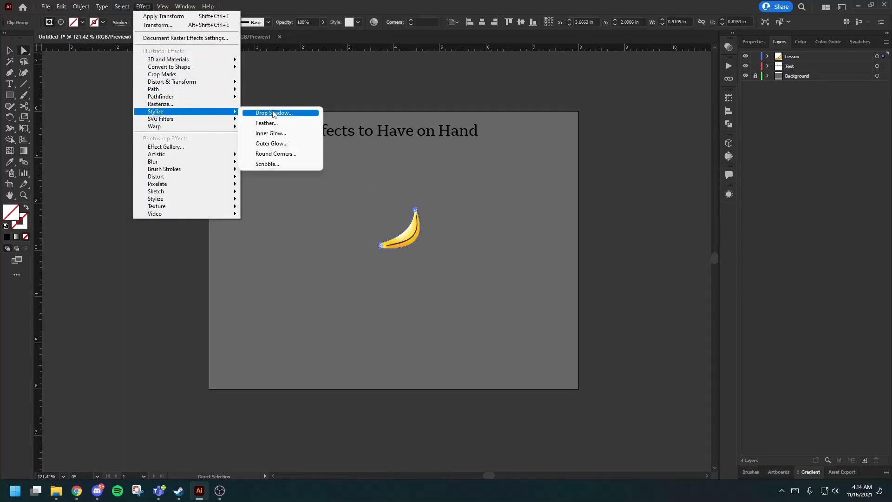
pyautogui.click(273, 115)
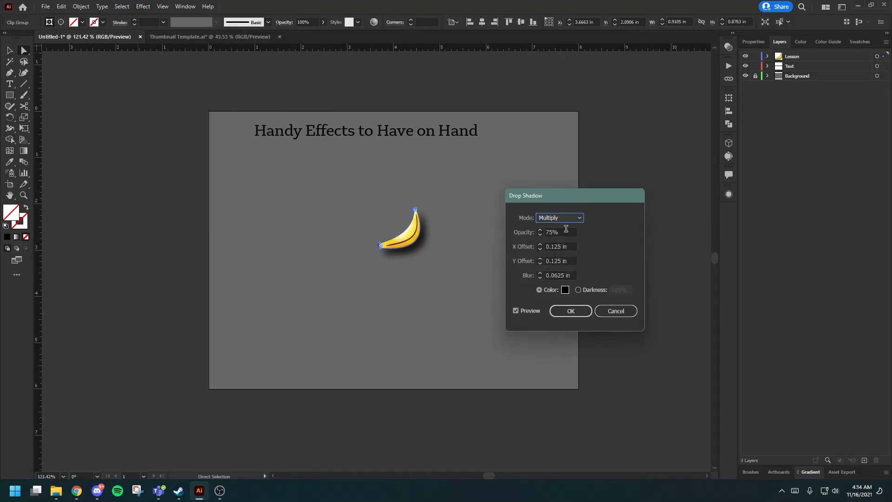
pyautogui.click(540, 230)
pyautogui.click(579, 218)
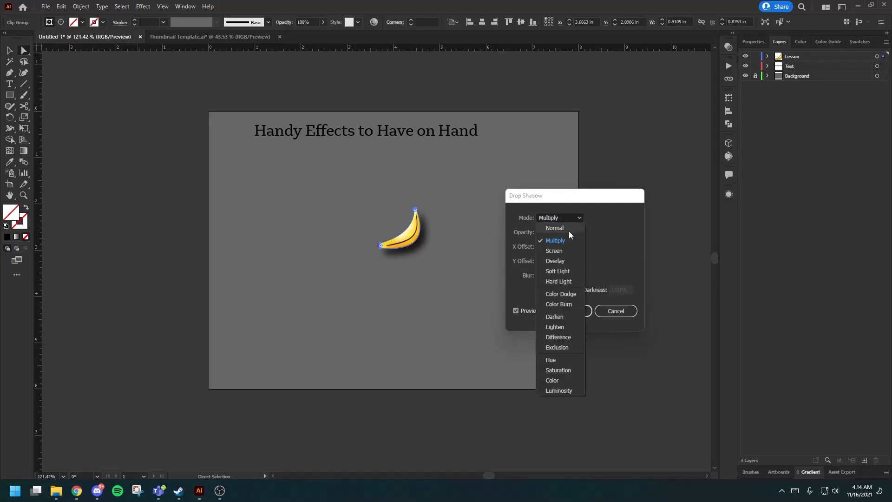
pyautogui.click(602, 230)
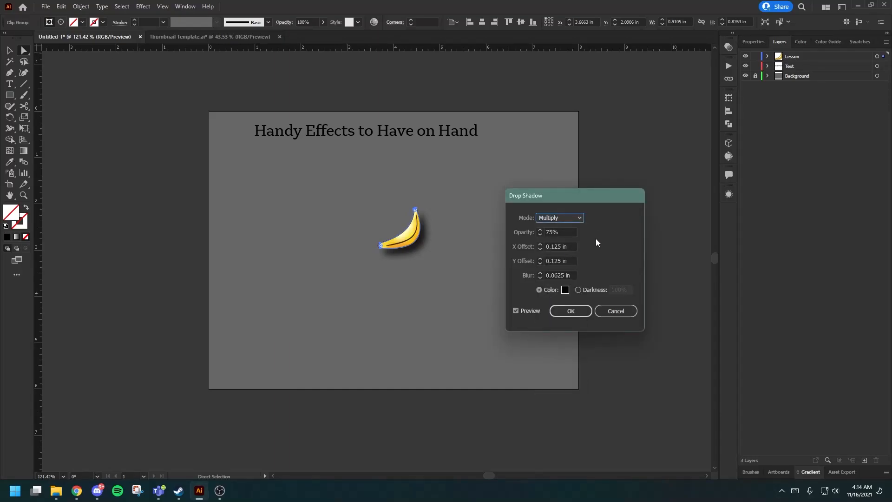
pyautogui.click(539, 245)
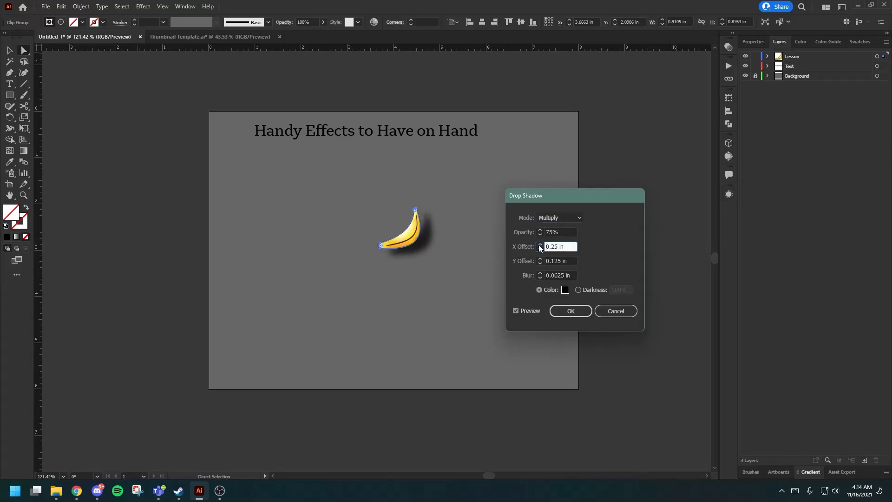
pyautogui.click(539, 249)
pyautogui.click(540, 263)
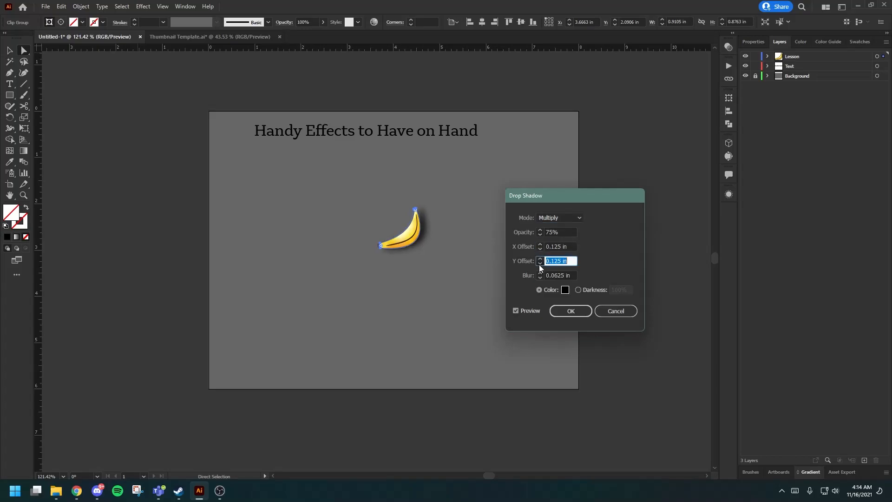
pyautogui.click(540, 259)
pyautogui.click(540, 259)
pyautogui.click(540, 263)
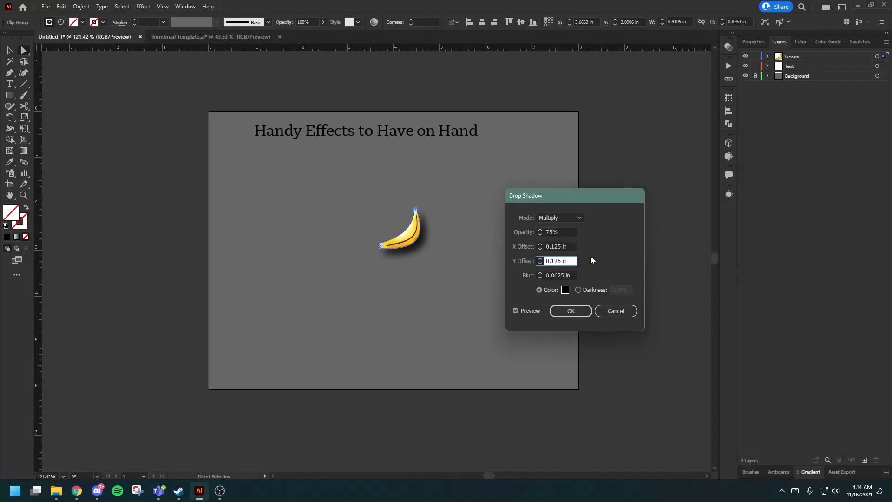
pyautogui.click(568, 309)
pyautogui.click(567, 310)
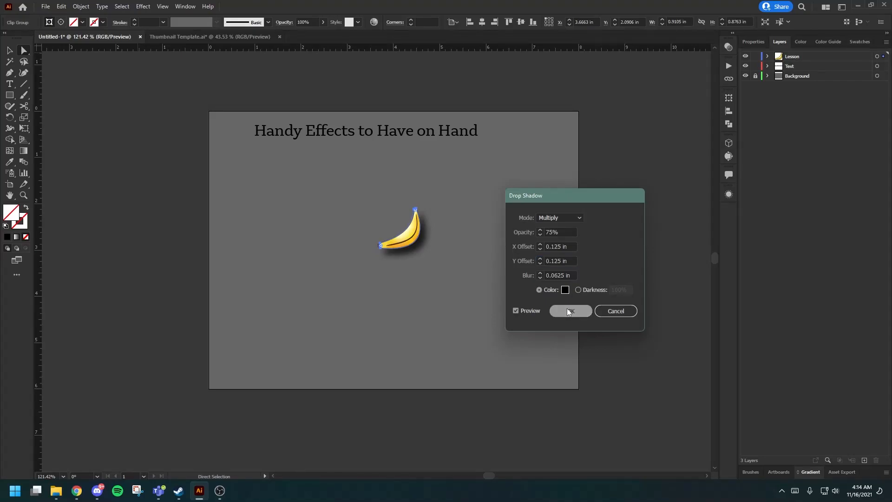
# Draw a rectangle about 0.96 by 0.76 in, below and to the left of the banana, and fill it black.
pyautogui.click(9, 95)
pyautogui.moveTo(282, 255); pyautogui.dragTo(327, 291)
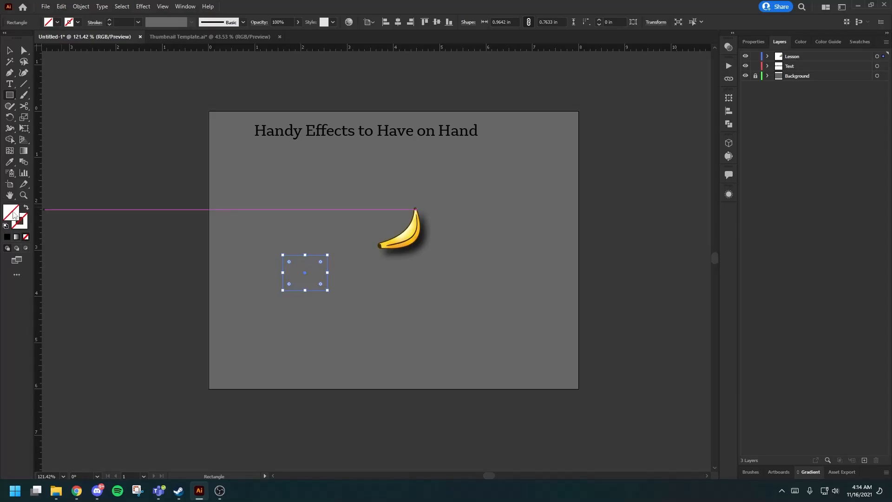
pyautogui.click(7, 236)
pyautogui.press('a')
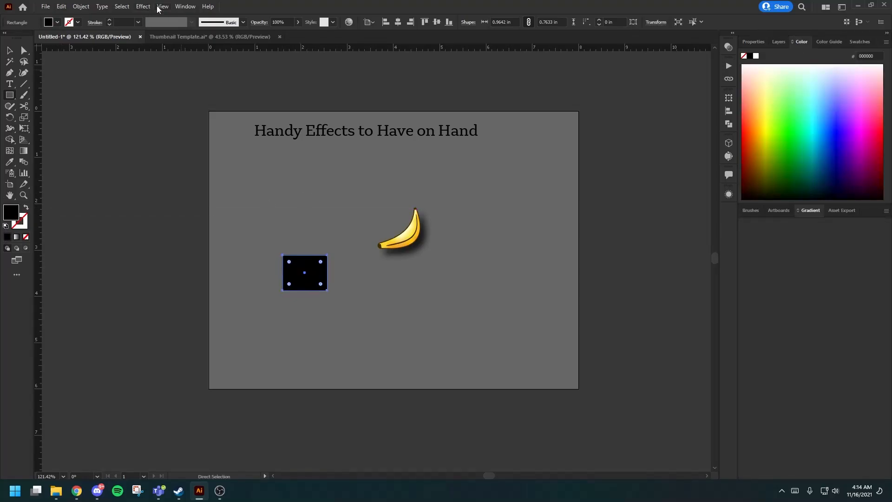
# Apply a Gaussian Blur with a radius of 6.6106 pixels to the black rectangle.
pyautogui.click(144, 7)
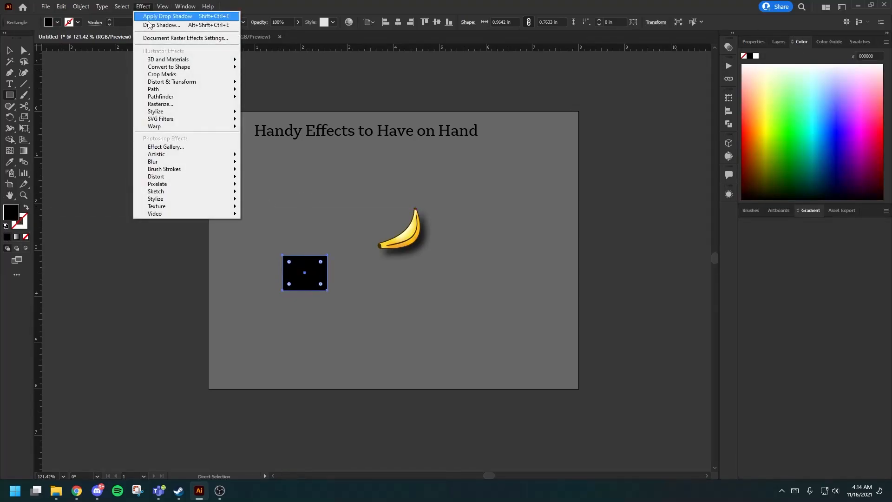
pyautogui.moveTo(172, 179)
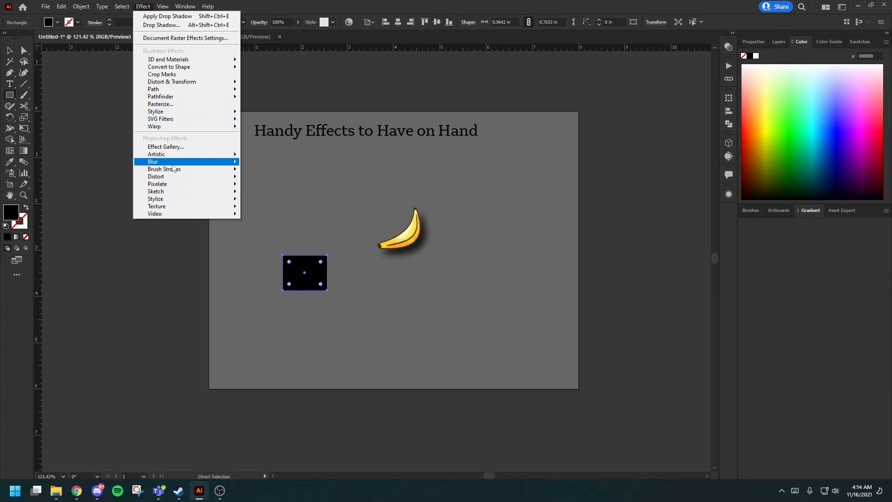
pyautogui.moveTo(177, 162)
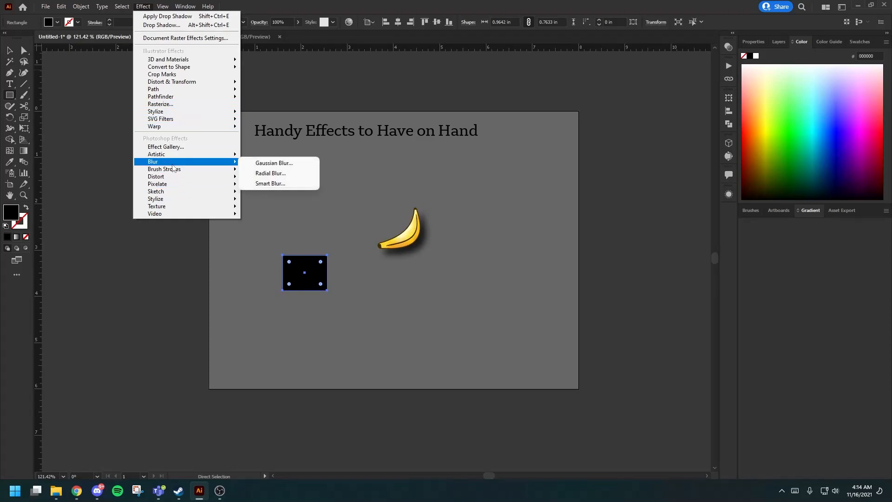
pyautogui.click(264, 163)
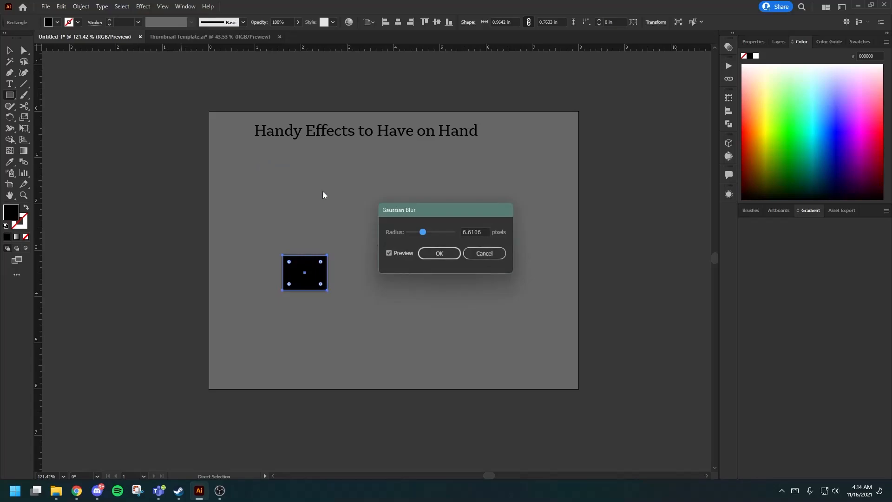
pyautogui.click(434, 253)
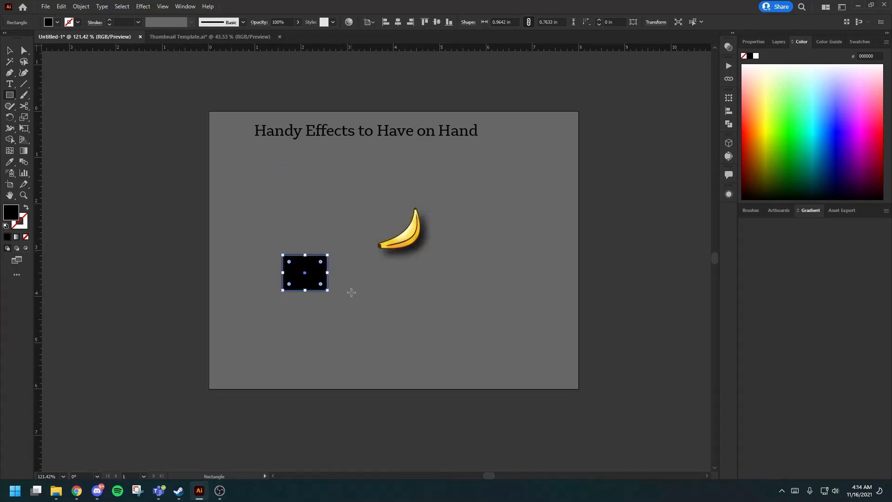
# Compare the black rectangle up close with and without the Gaussian Blur, and undo the blur.
pyautogui.click(329, 295)
pyautogui.click(459, 258)
pyautogui.press('a')
pyautogui.press('z')
pyautogui.moveTo(289, 261); pyautogui.dragTo(510, 287)
pyautogui.hotkey('ctrl', 'z')
pyautogui.hotkey('ctrl', 'shift', 'z')
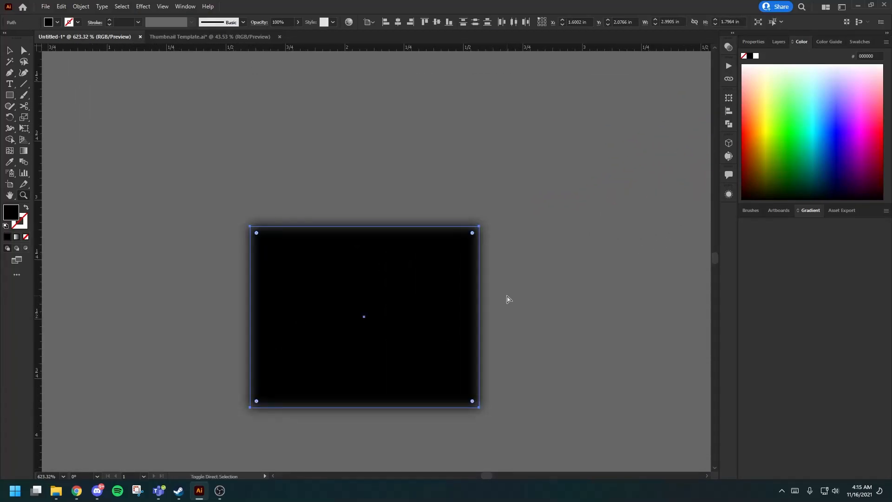
pyautogui.click(514, 297)
pyautogui.hotkey('ctrl', 'z')
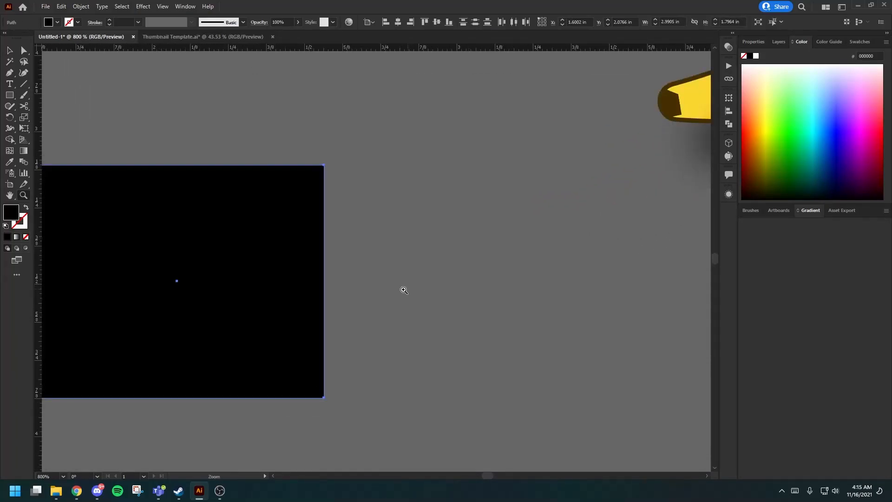
# Delete the black rectangle.
pyautogui.moveTo(406, 289); pyautogui.dragTo(261, 287)
pyautogui.press('a')
pyautogui.click(328, 284)
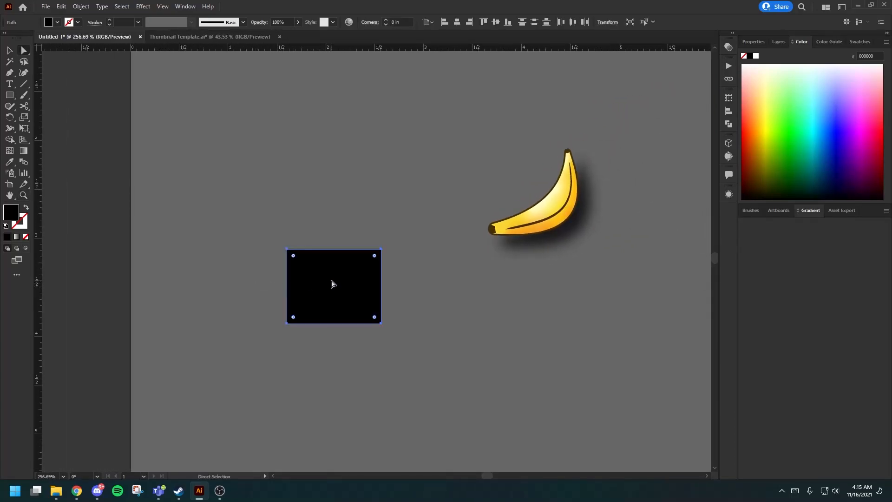
pyautogui.press('Delete')
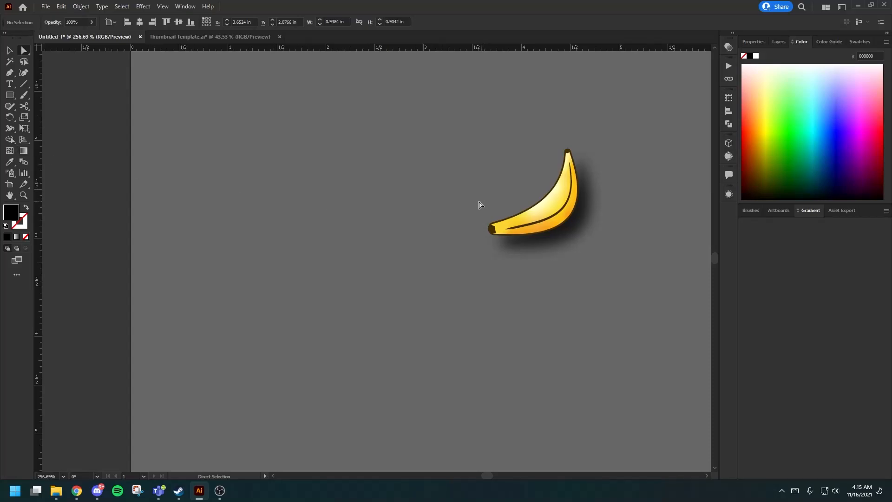
pyautogui.hscroll(5, 454, 206)
pyautogui.hotkey('ctrl', 'a')
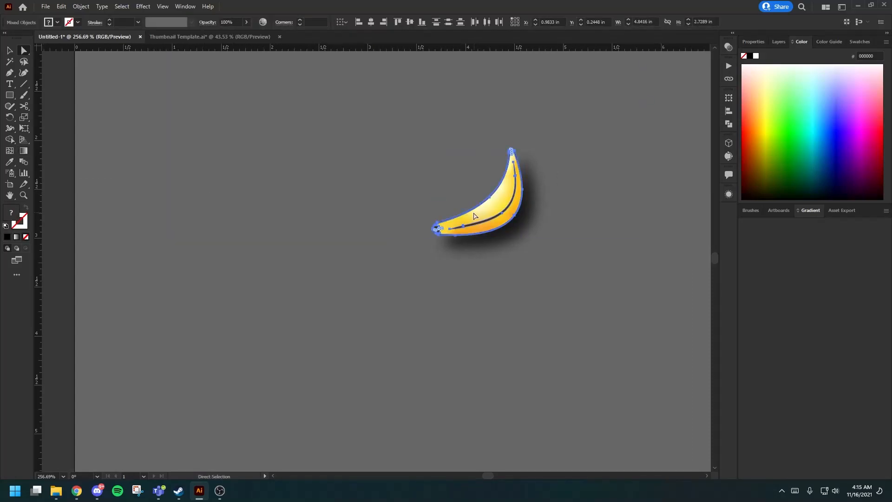
pyautogui.press('v')
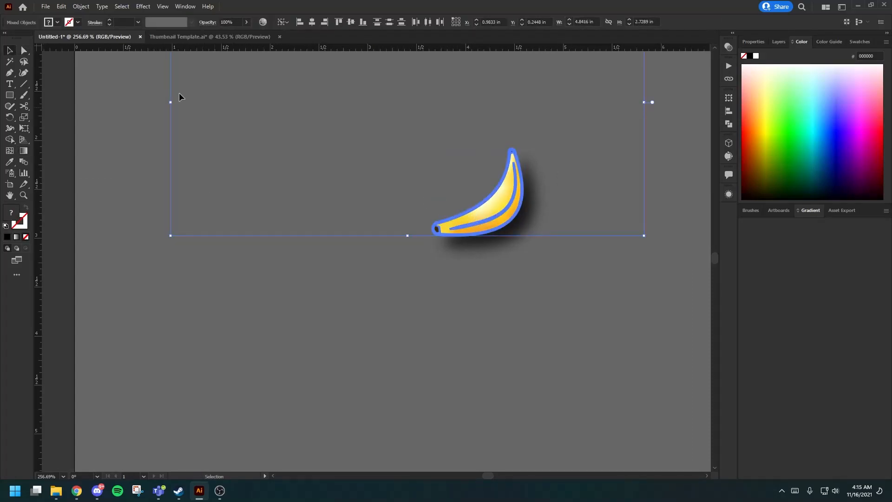
pyautogui.scroll(11, 356, 233)
pyautogui.press('a')
pyautogui.click(469, 394)
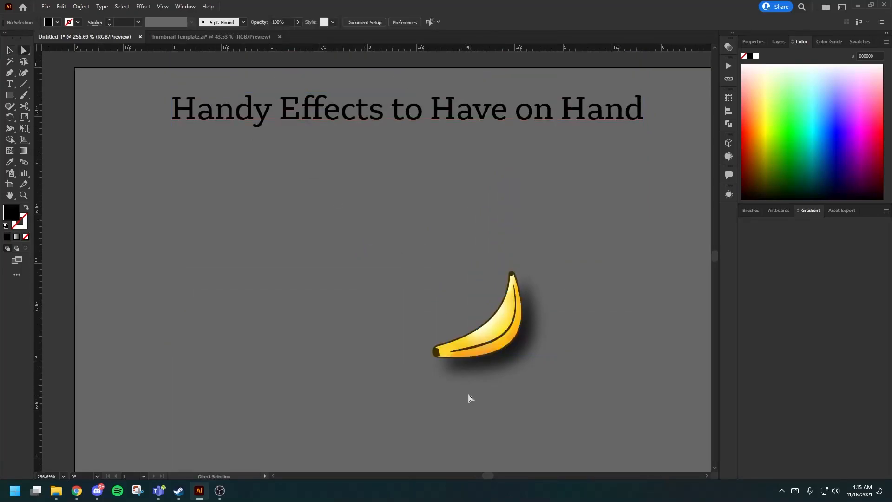
# Apply a Feather effect with a 0.125 in radius to the banana's gradient body.
pyautogui.click(494, 332)
pyautogui.click(143, 6)
pyautogui.moveTo(180, 112)
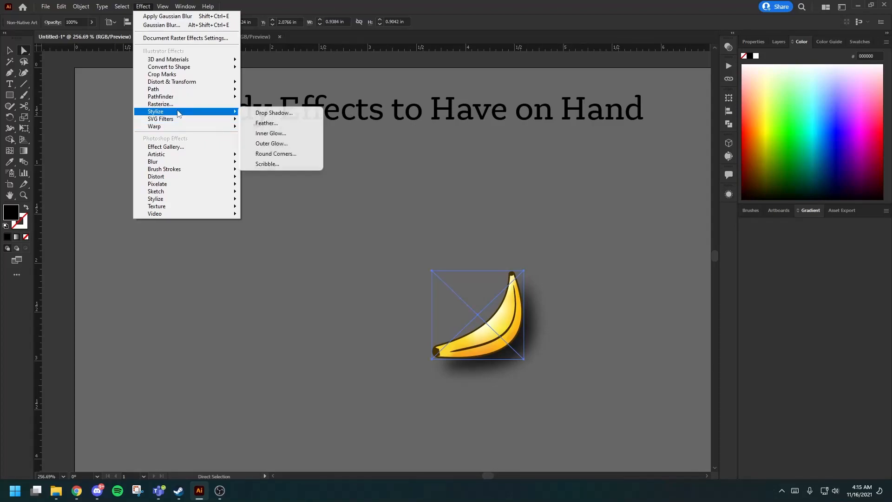
pyautogui.click(267, 123)
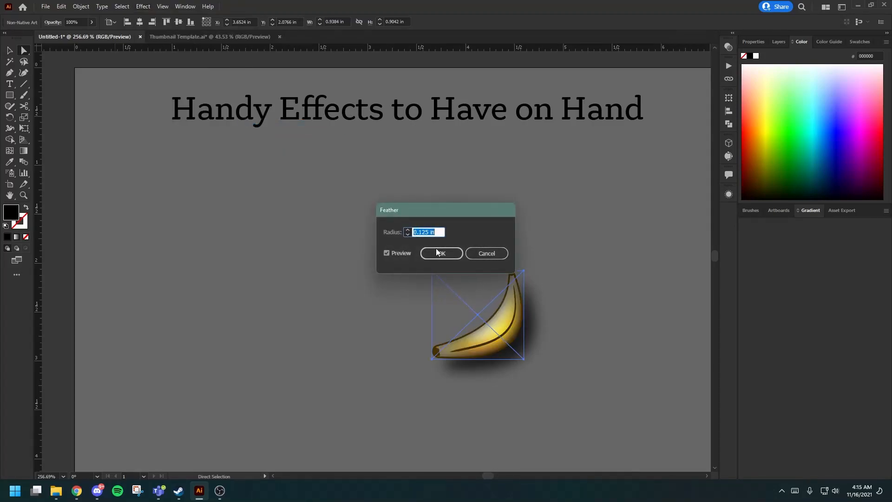
pyautogui.click(442, 257)
# Compare the banana's body up close with and without feathering, and undo the Feather effect.
pyautogui.press('z')
pyautogui.moveTo(496, 325); pyautogui.dragTo(608, 276)
pyautogui.scroll(-3, 593, 274)
pyautogui.hscroll(3, 580, 267)
pyautogui.moveTo(516, 262); pyautogui.dragTo(464, 244)
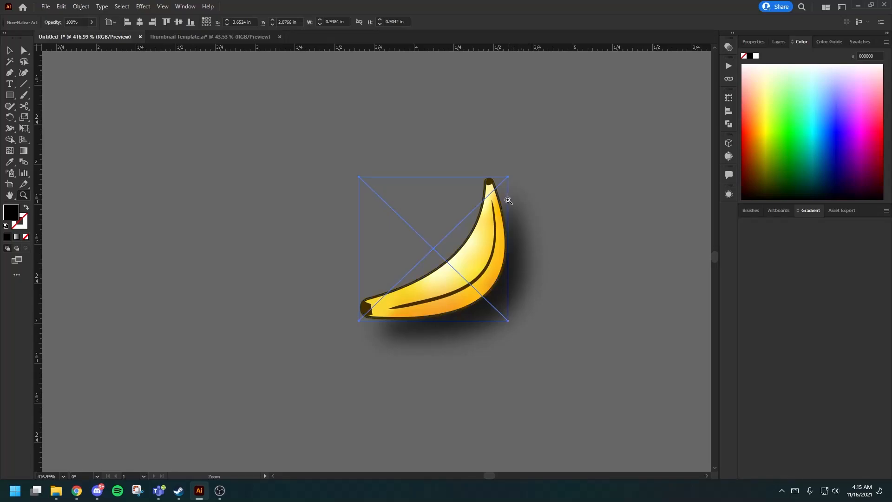
pyautogui.moveTo(494, 222); pyautogui.dragTo(590, 221)
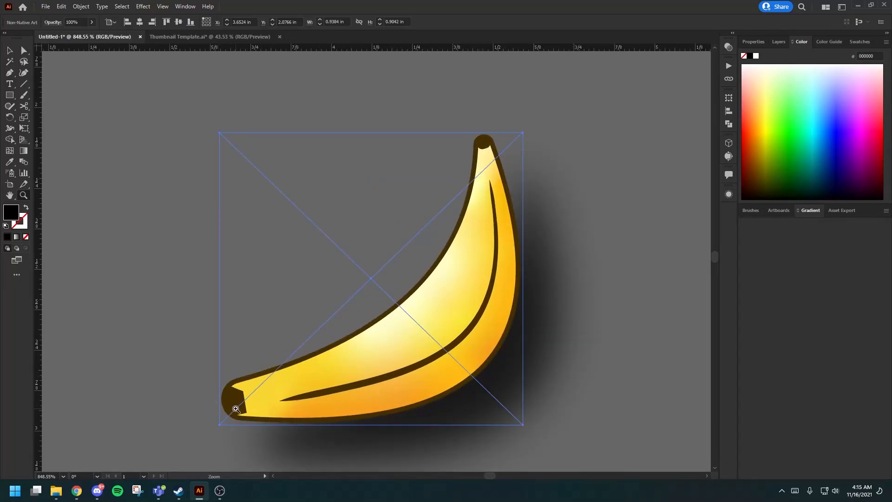
pyautogui.hotkey('ctrl', 'z')
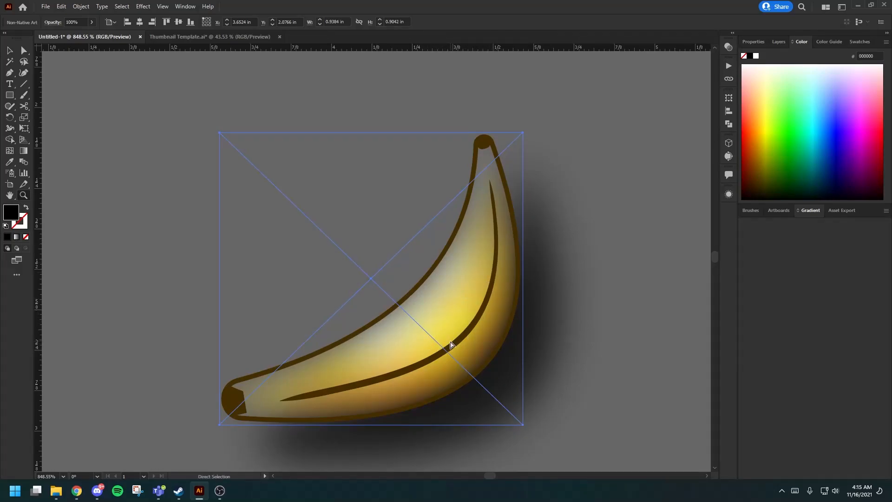
pyautogui.hotkey('ctrl', 'z')
pyautogui.moveTo(586, 292)
pyautogui.mouseDown()
pyautogui.moveTo(557, 300)
pyautogui.moveTo(357, 280)
pyautogui.mouseUp()
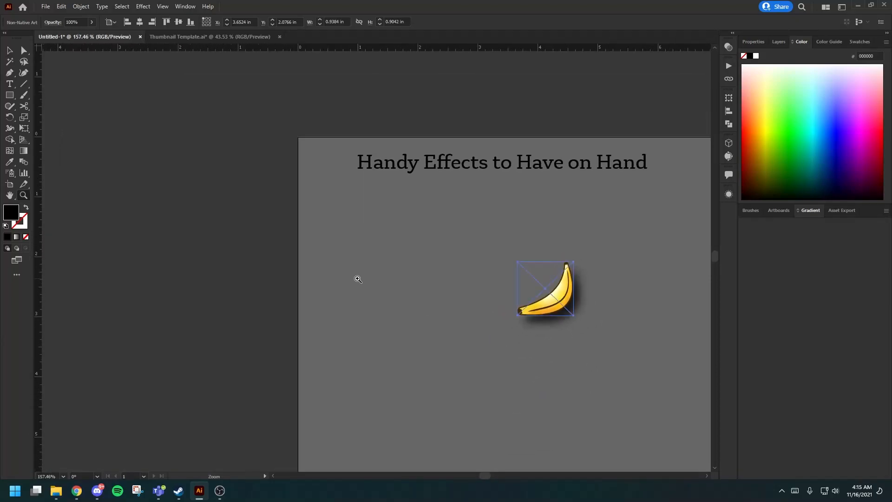
pyautogui.hscroll(3, 358, 271)
pyautogui.scroll(-2, 360, 263)
pyautogui.hscroll(3, 361, 259)
pyautogui.click(495, 248)
pyautogui.press('a')
pyautogui.click(384, 250)
pyautogui.hscroll(-2, 378, 254)
pyautogui.hscroll(-1, 376, 251)
pyautogui.press('z')
pyautogui.moveTo(342, 238); pyautogui.dragTo(365, 241)
pyautogui.scroll(3, 369, 243)
pyautogui.hscroll(-3, 374, 244)
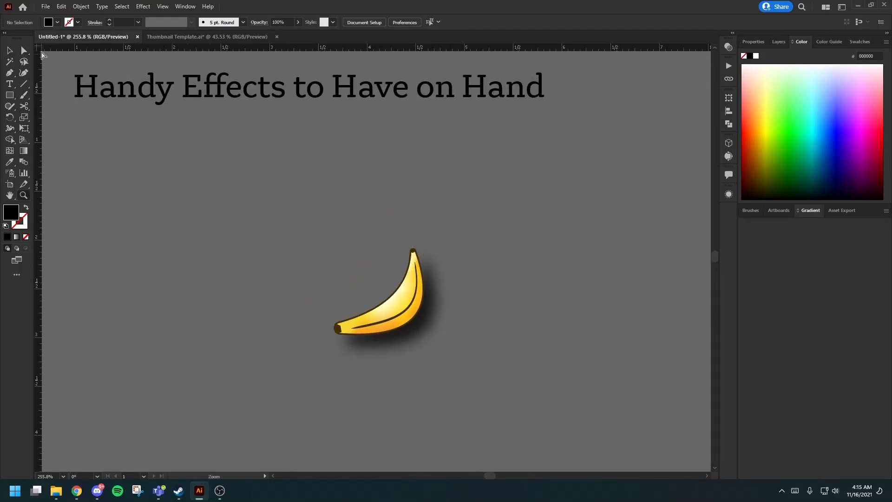
pyautogui.click(143, 6)
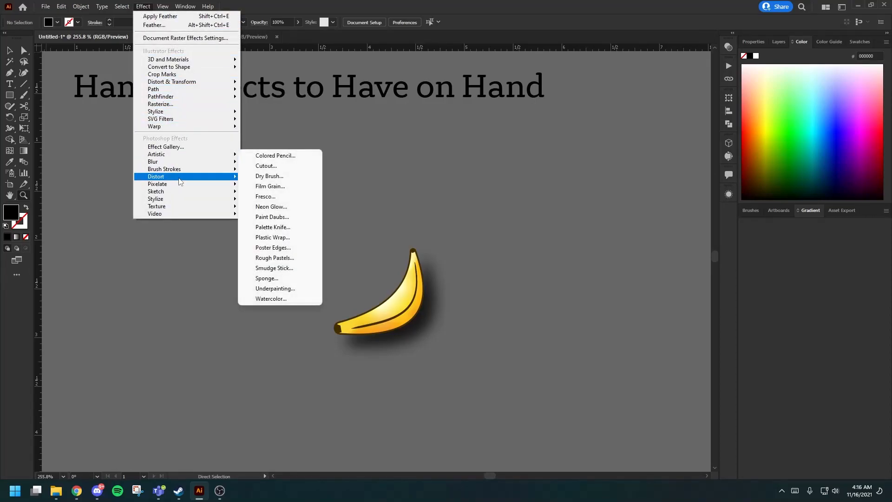
pyautogui.moveTo(184, 83)
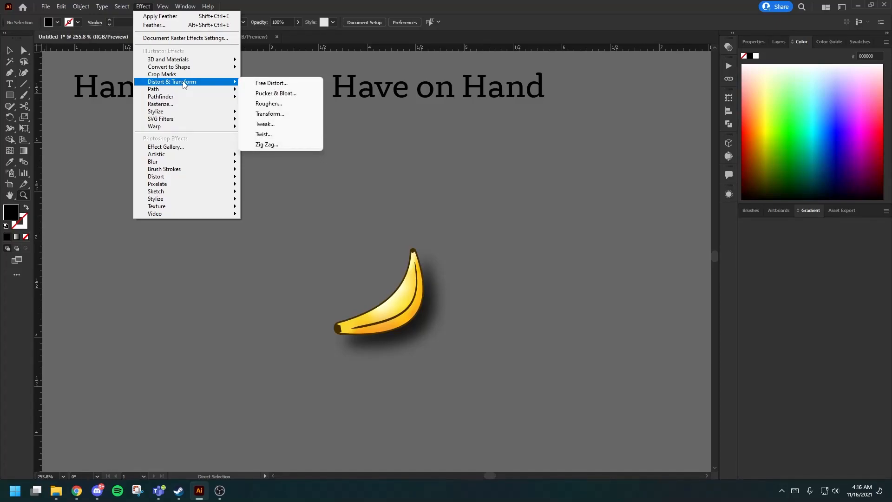
pyautogui.click(269, 114)
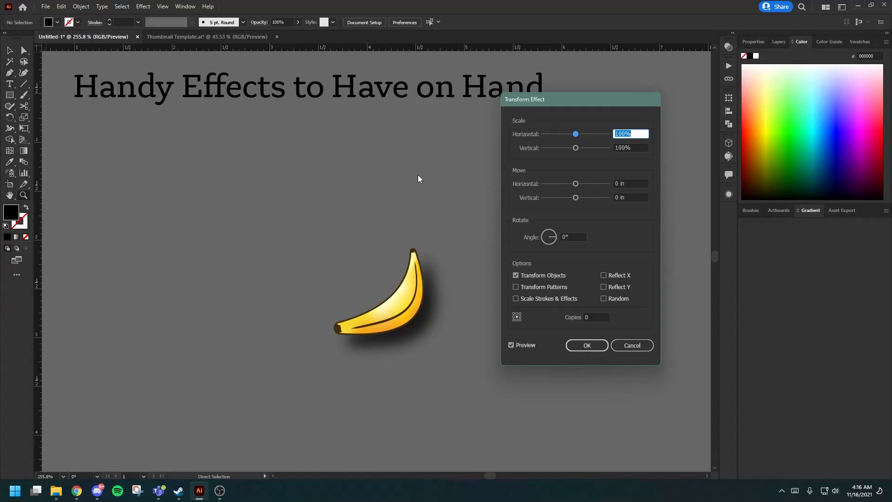
pyautogui.click(640, 348)
# Start a Transform effect on the banana group with a horizontal move of 0.375 in and a vertical move of 0.375 in.
pyautogui.moveTo(504, 408); pyautogui.dragTo(302, 258)
pyautogui.press('v')
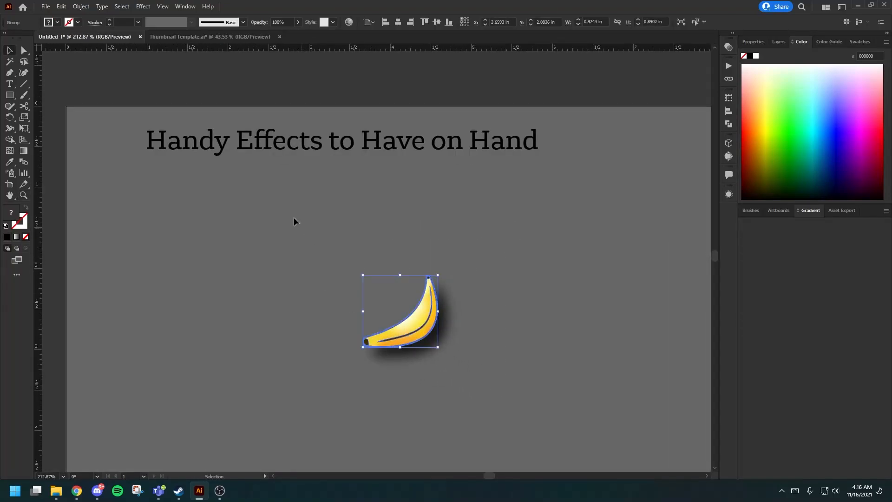
pyautogui.click(143, 7)
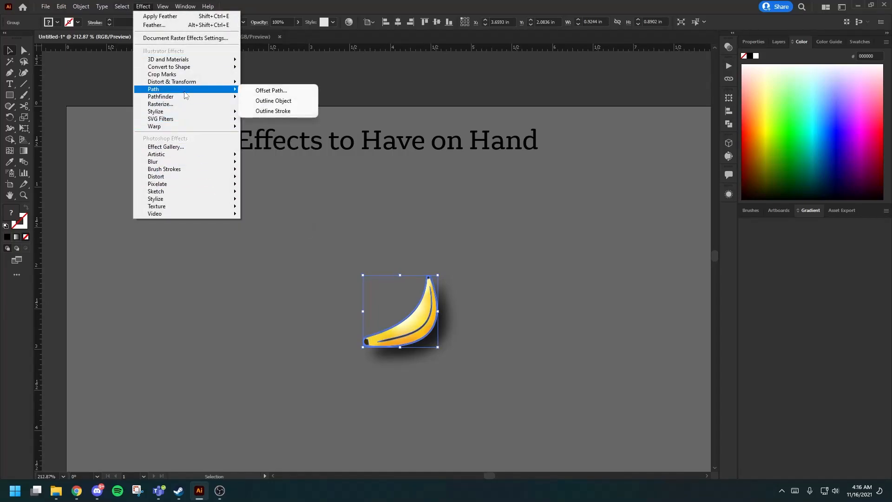
pyautogui.moveTo(221, 83)
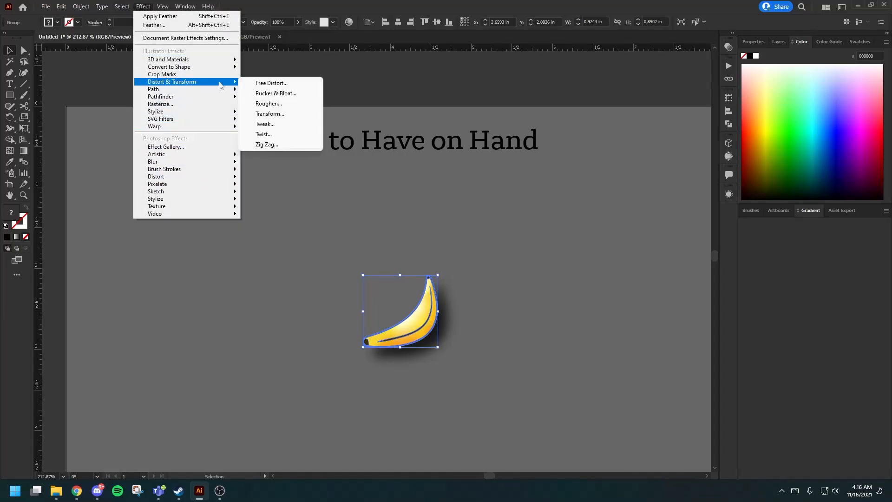
pyautogui.click(274, 113)
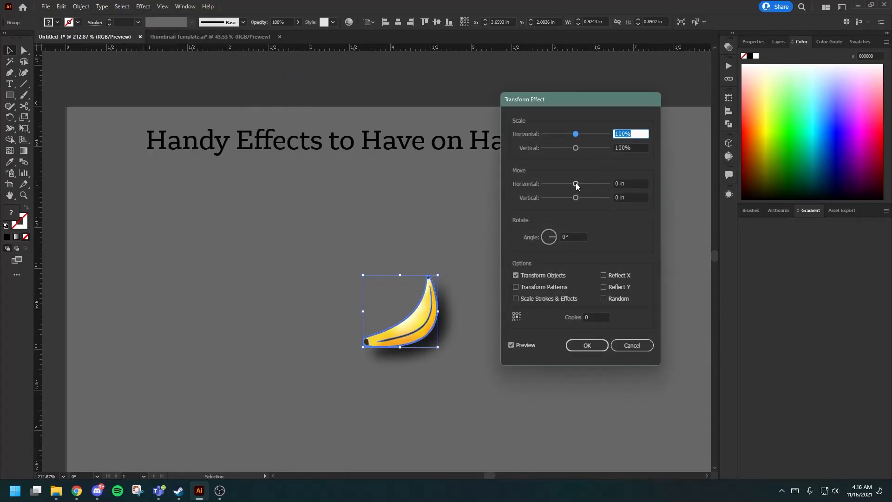
pyautogui.click(622, 183)
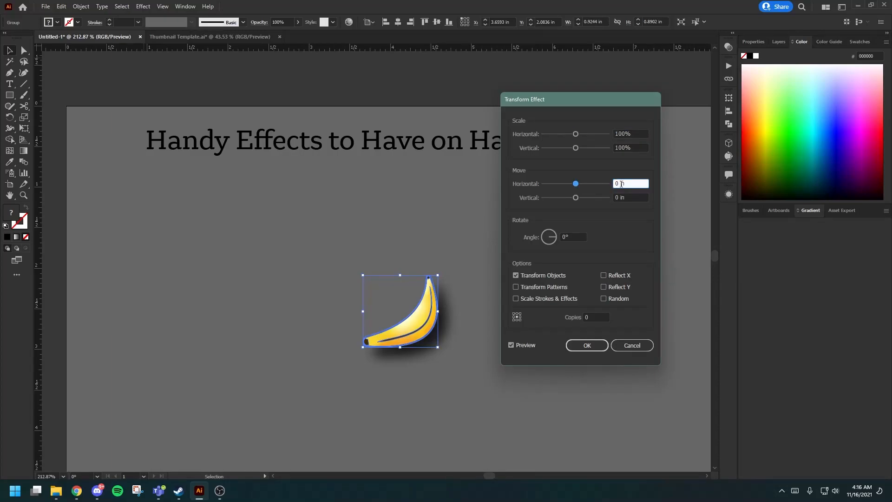
pyautogui.press('Up')
pyautogui.press('Up')
pyautogui.press('Up')
pyautogui.click(628, 198)
pyautogui.press('Up')
pyautogui.press('Up')
pyautogui.press('Up')
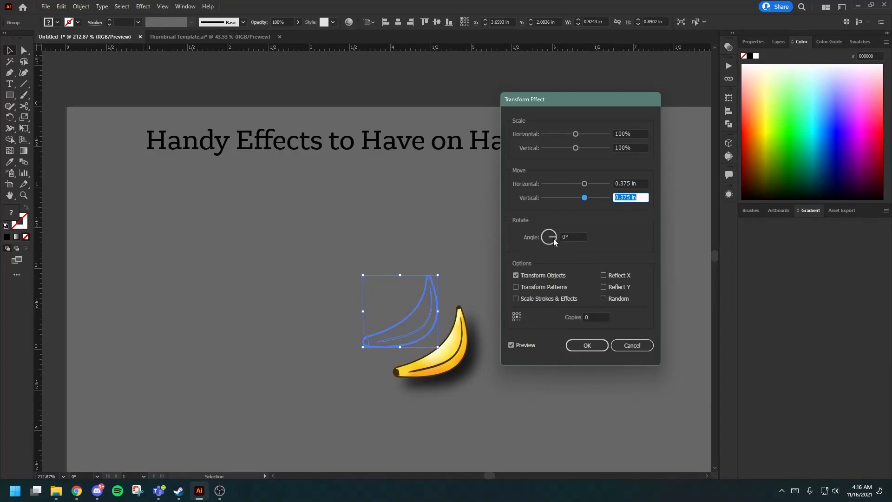
# Set the Transform effect's rotation angle to 340°.
pyautogui.moveTo(553, 238); pyautogui.dragTo(555, 241)
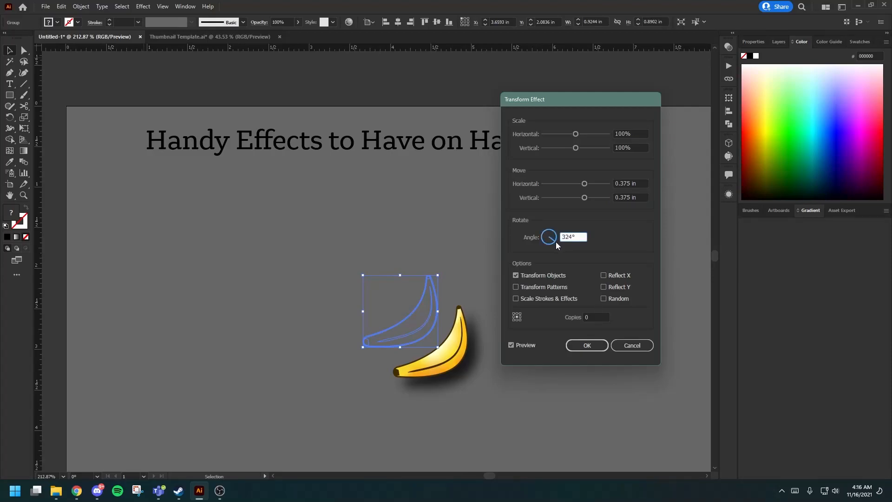
pyautogui.press('Down')
pyautogui.press('Down')
pyautogui.press('Down')
pyautogui.press('Up')
pyautogui.press('Up')
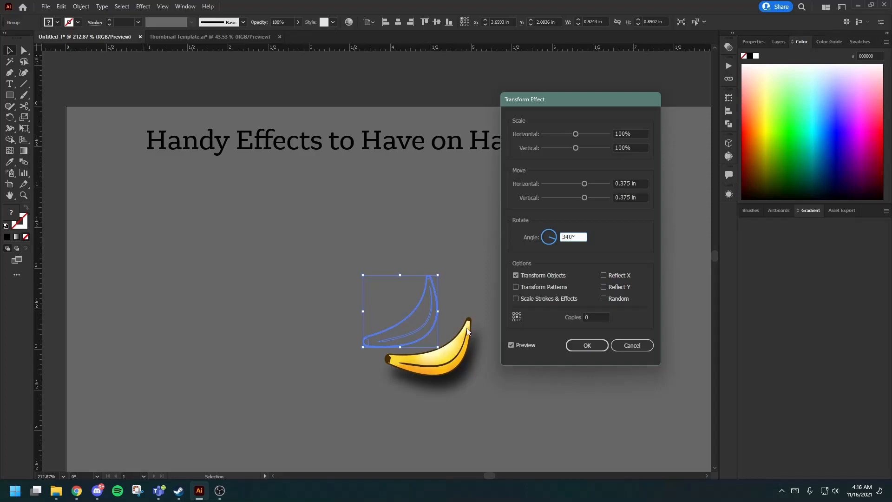
# Set the Transform effect to 17 copies and apply it to form a full ring of bananas.
pyautogui.click(585, 317)
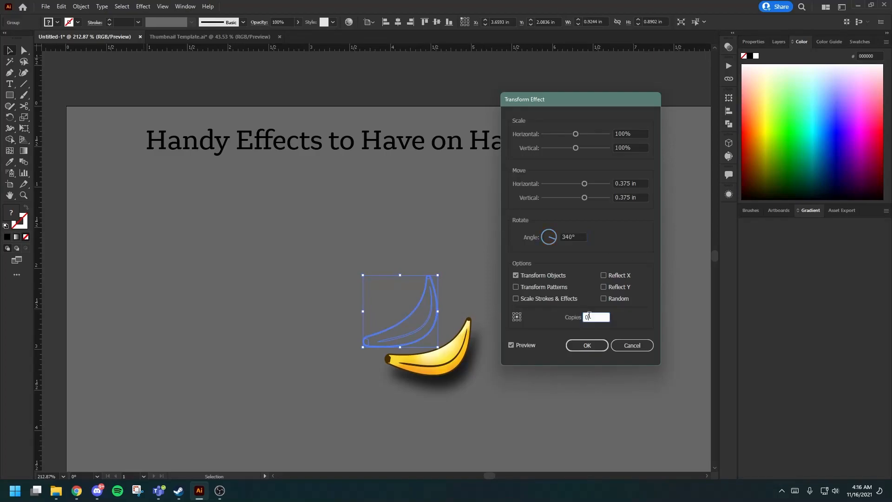
pyautogui.write('1')
pyautogui.click(573, 235)
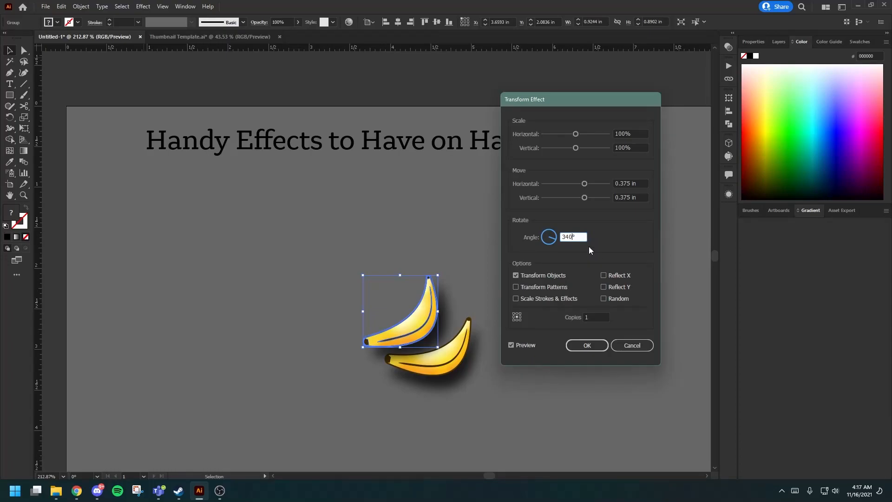
pyautogui.click(596, 316)
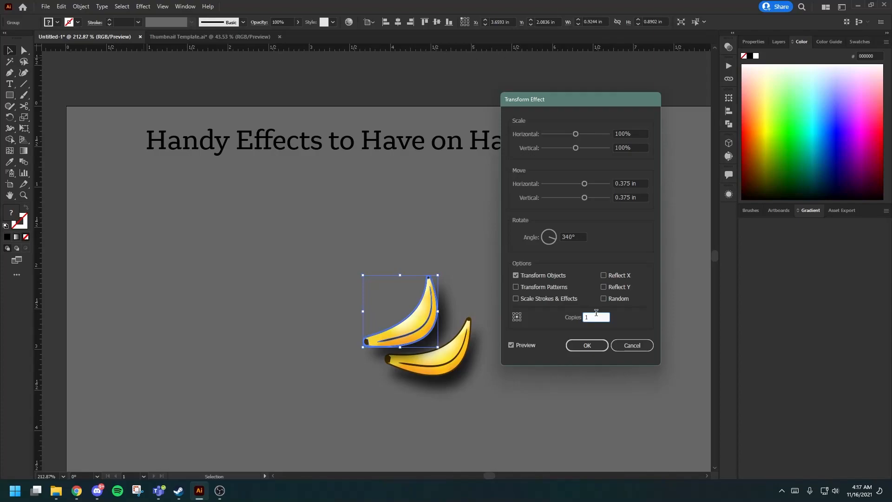
pyautogui.write('7')
pyautogui.click(571, 237)
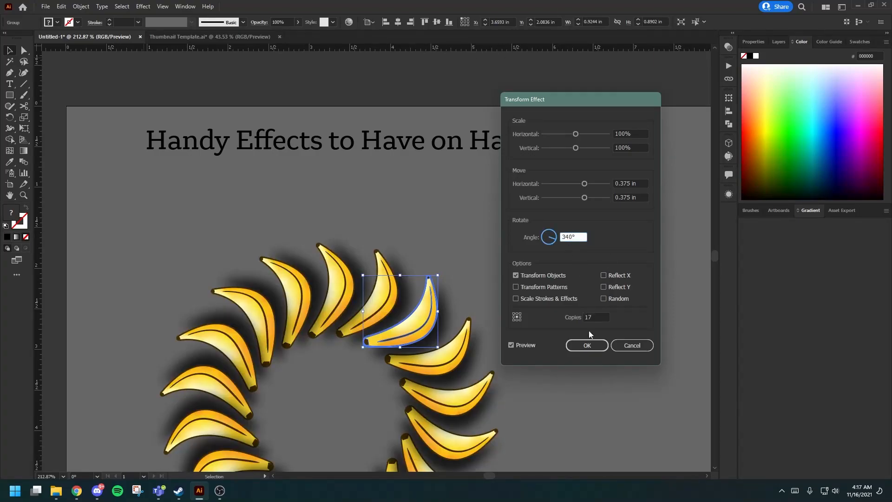
pyautogui.click(587, 346)
pyautogui.click(585, 346)
# Try moving the original banana outward from the ring, and undo the move.
pyautogui.scroll(-5, 493, 307)
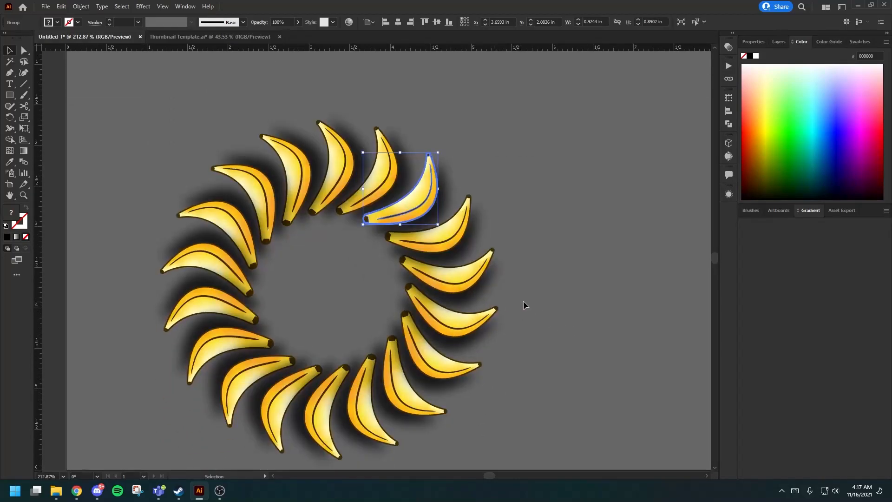
pyautogui.hscroll(-2, 518, 300)
pyautogui.press('a')
pyautogui.scroll(-3, 536, 300)
pyautogui.press('v')
pyautogui.hscroll(-2, 560, 275)
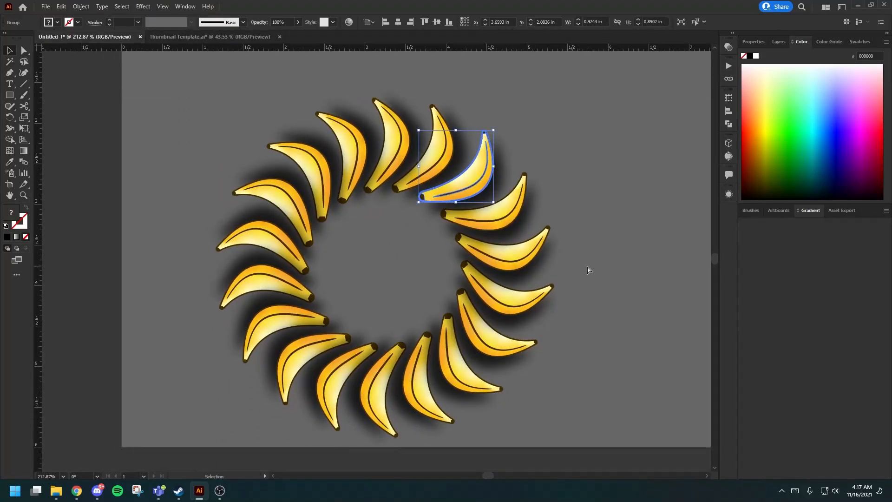
pyautogui.press('a')
pyautogui.click(581, 266)
pyautogui.moveTo(467, 182); pyautogui.dragTo(518, 148)
pyautogui.hotkey('ctrl', 'z')
pyautogui.press('v')
pyautogui.click(573, 194)
# Isolate the original banana group, try moving one of its parts, undo the move and leave isolation mode.
pyautogui.doubleClick(471, 180)
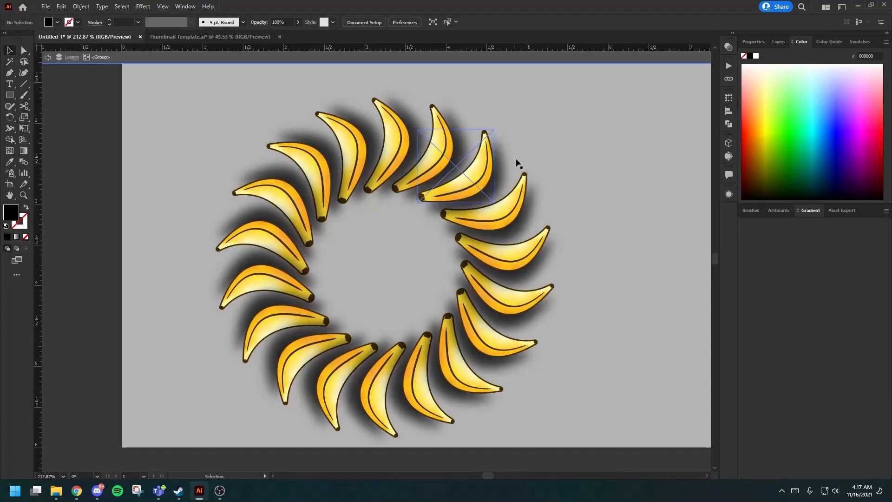
pyautogui.press('a')
pyautogui.moveTo(487, 172); pyautogui.dragTo(503, 164)
pyautogui.hotkey('ctrl', 'z')
pyautogui.click(546, 173)
pyautogui.click(64, 59)
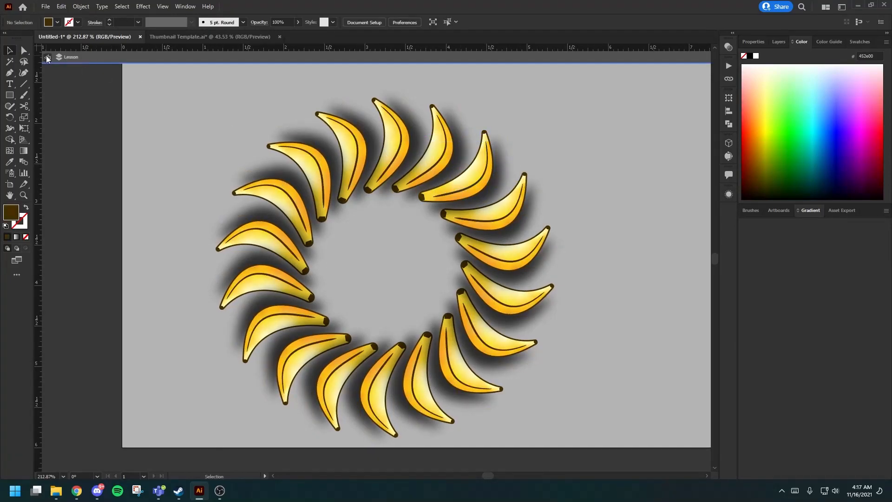
pyautogui.doubleClick(469, 181)
pyautogui.click(49, 58)
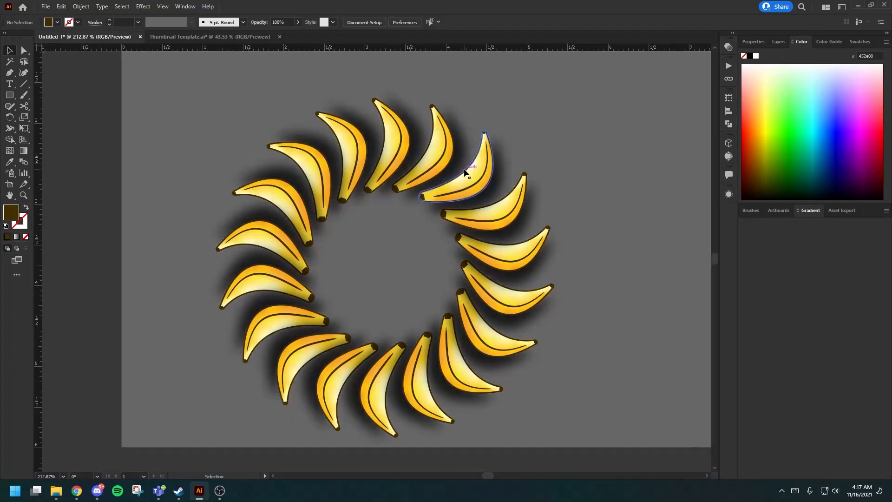
# Move the original banana, along with its ring of copies, about 0.67 in right and 0.63 in up on the artboard.
pyautogui.moveTo(470, 171); pyautogui.dragTo(536, 116)
pyautogui.scroll(-5, 630, 152)
pyautogui.scroll(2, 628, 177)
pyautogui.hscroll(2, 613, 212)
pyautogui.click(574, 220)
pyautogui.scroll(1, 573, 218)
pyautogui.moveTo(509, 219); pyautogui.dragTo(604, 219)
pyautogui.click(533, 199)
pyautogui.rightClick(491, 210)
pyautogui.click(143, 7)
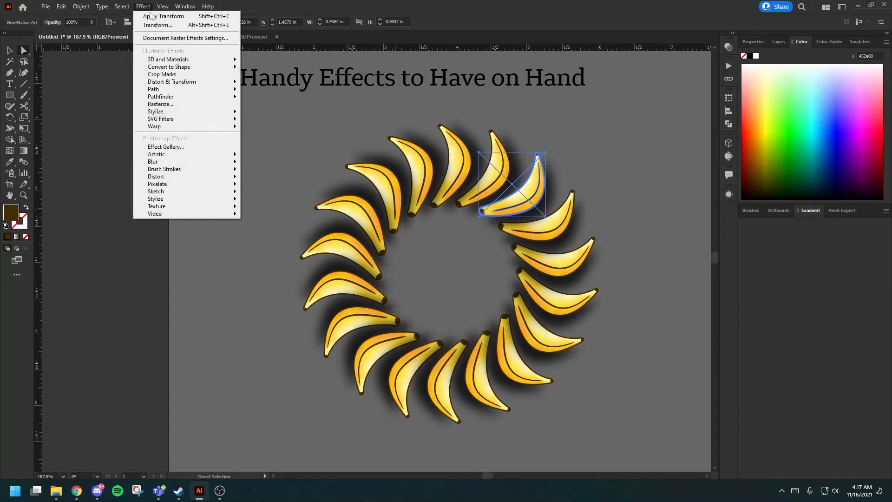
pyautogui.moveTo(193, 83)
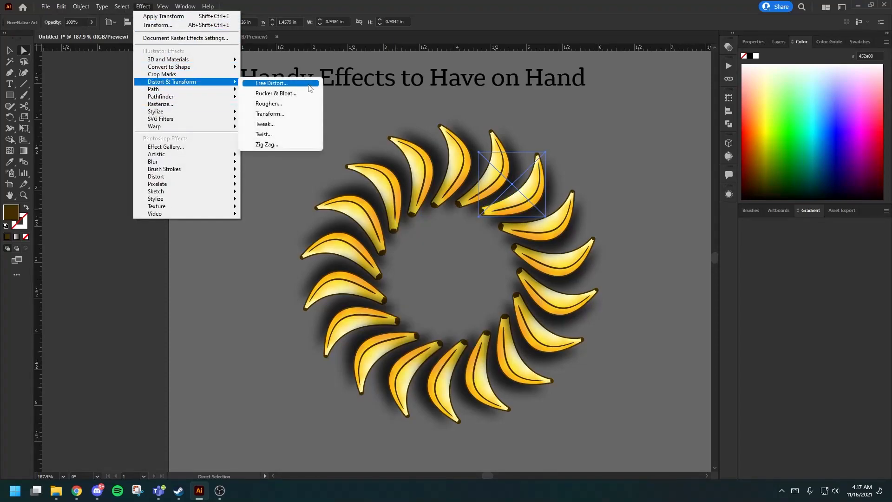
pyautogui.click(281, 114)
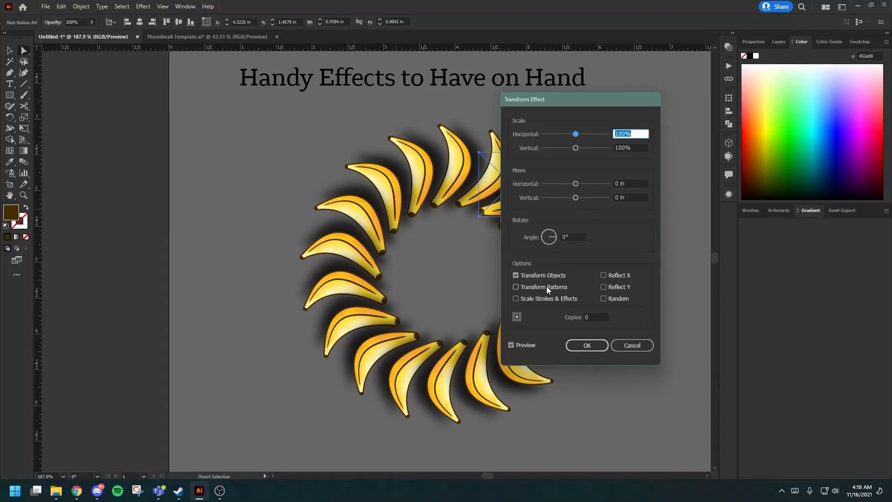
pyautogui.click(556, 237)
pyautogui.moveTo(556, 239); pyautogui.dragTo(559, 239)
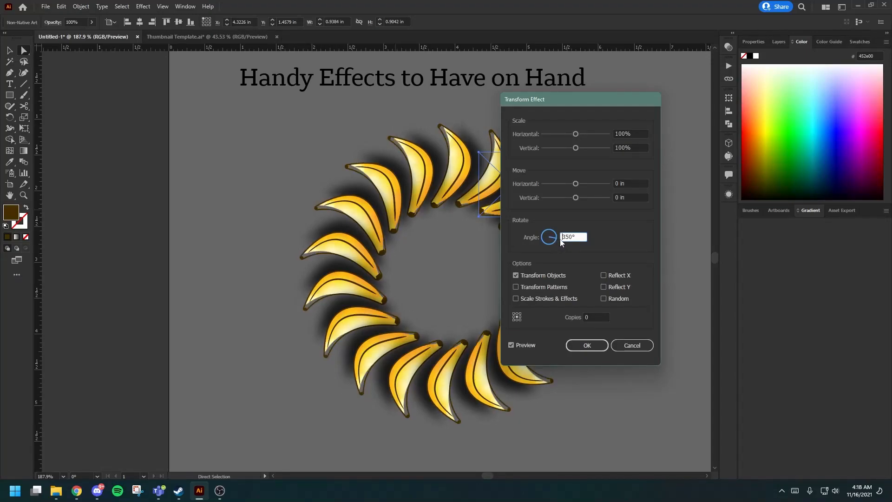
pyautogui.click(636, 341)
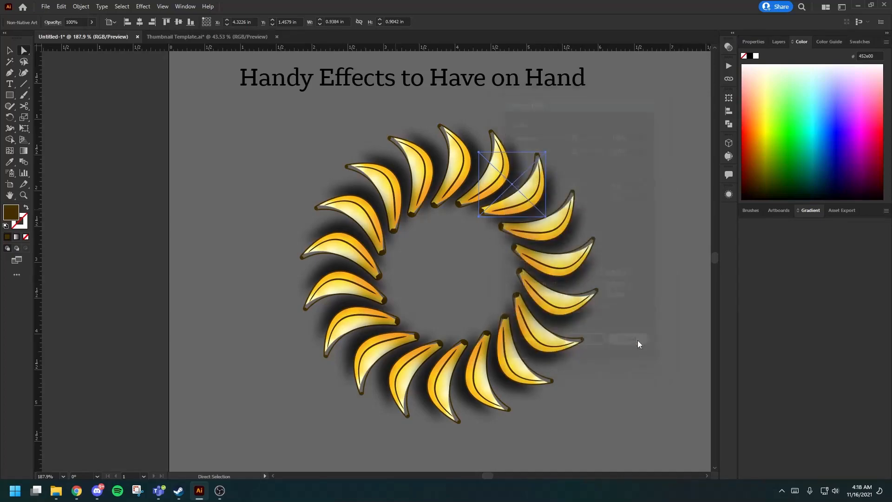
pyautogui.press('v')
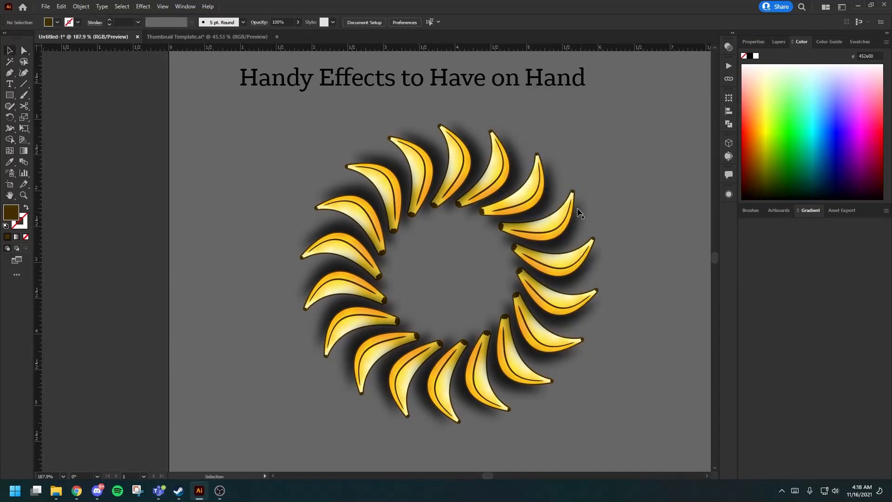
pyautogui.click(143, 6)
pyautogui.moveTo(174, 81)
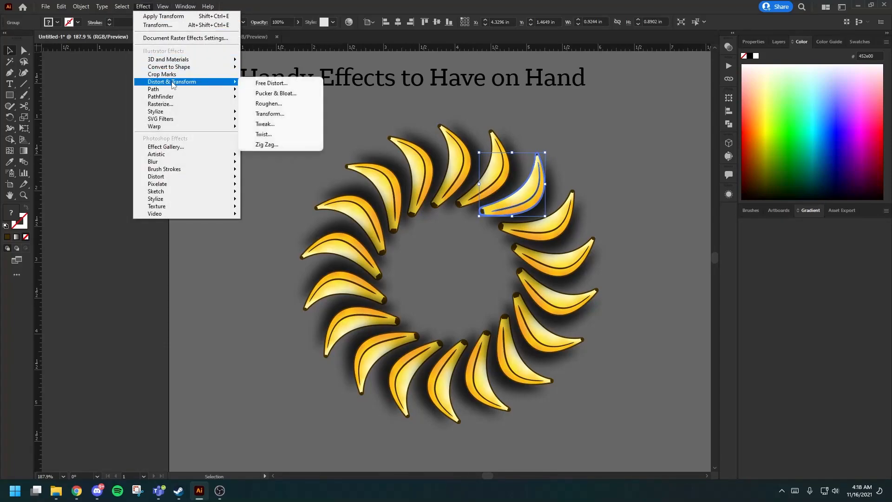
pyautogui.click(271, 114)
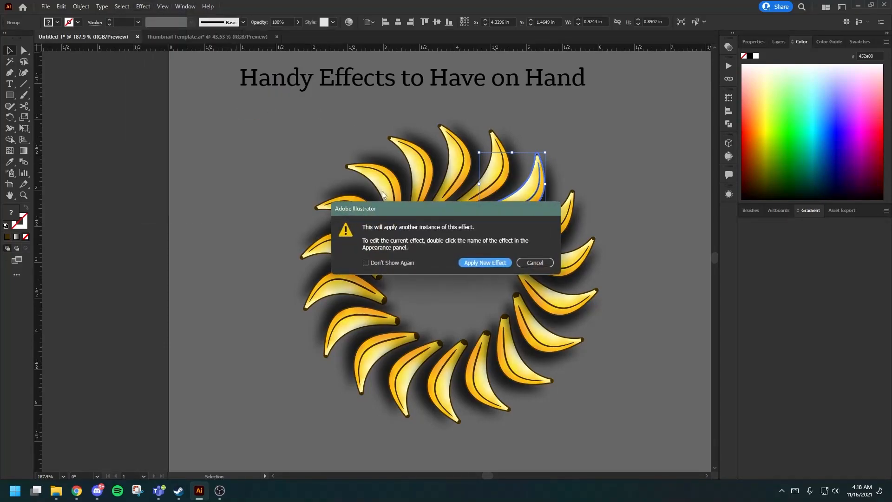
pyautogui.click(535, 263)
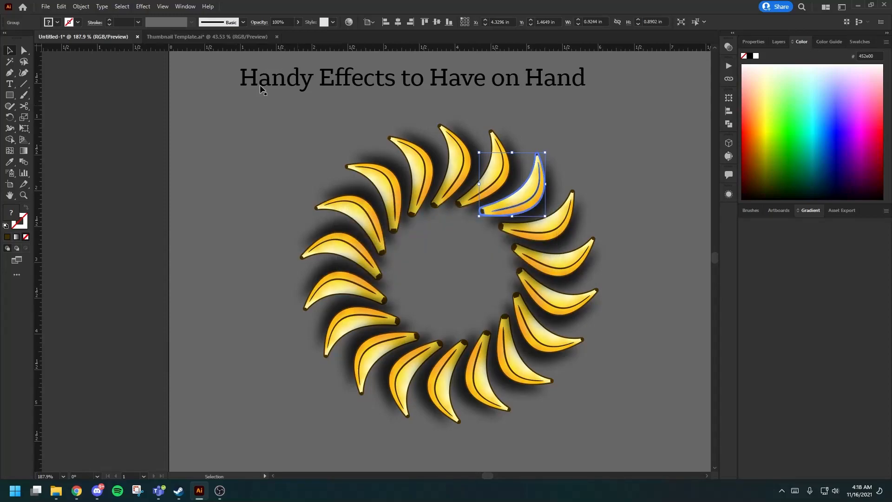
# Add a second Transform effect to the original banana and set its rotation angle to 10°.
pyautogui.click(143, 6)
pyautogui.moveTo(180, 83)
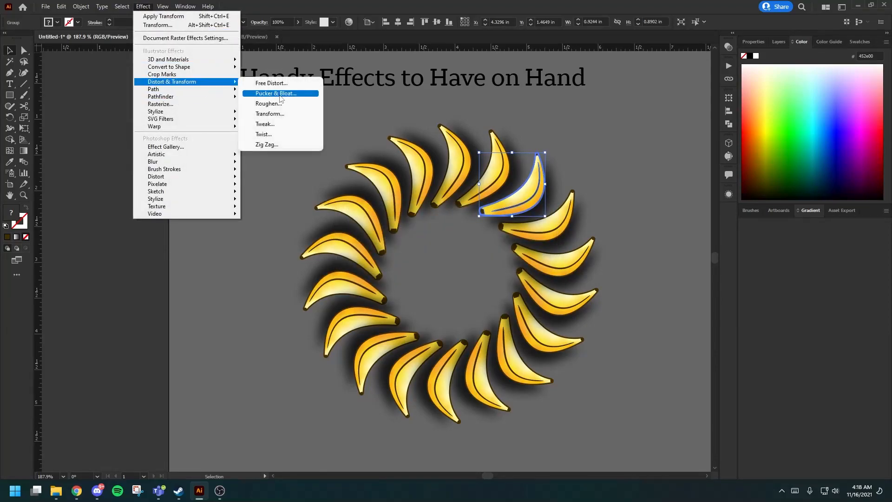
pyautogui.click(281, 116)
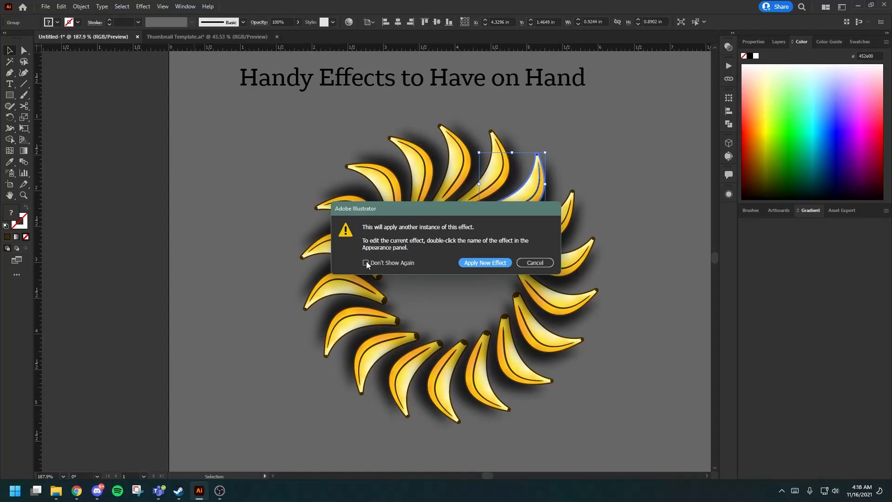
pyautogui.click(470, 261)
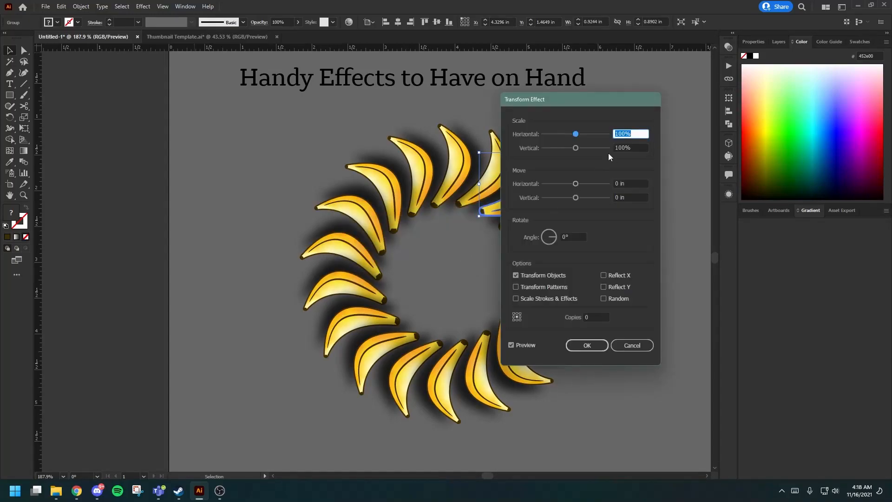
pyautogui.click(573, 237)
pyautogui.write('1')
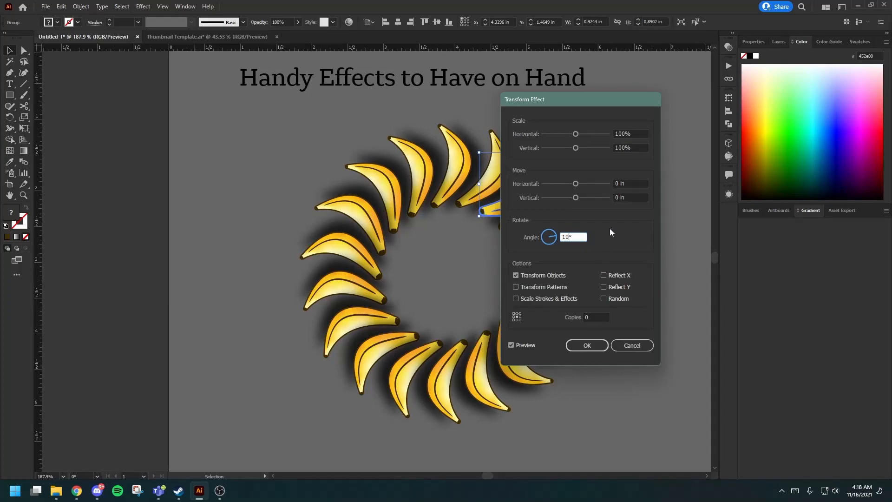
# Set the new Transform effect to 80% horizontal and vertical scale with 5 copies, and apply it.
pyautogui.moveTo(576, 134); pyautogui.dragTo(569, 149)
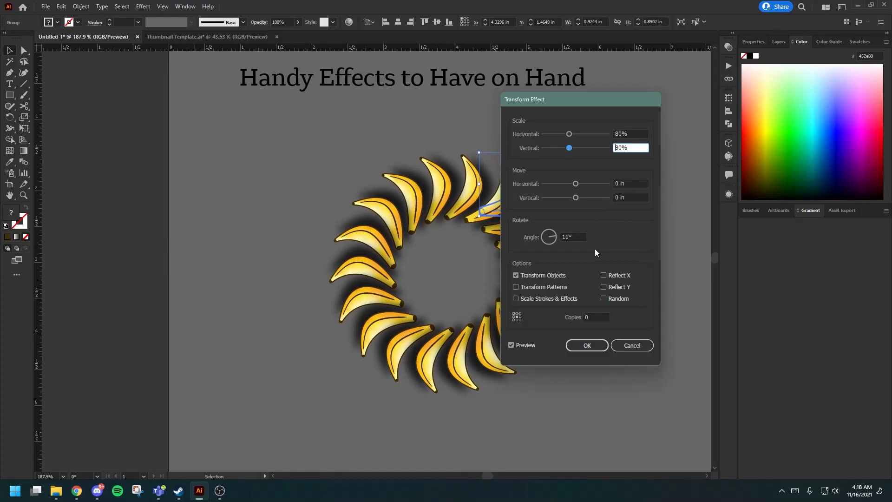
pyautogui.click(586, 318)
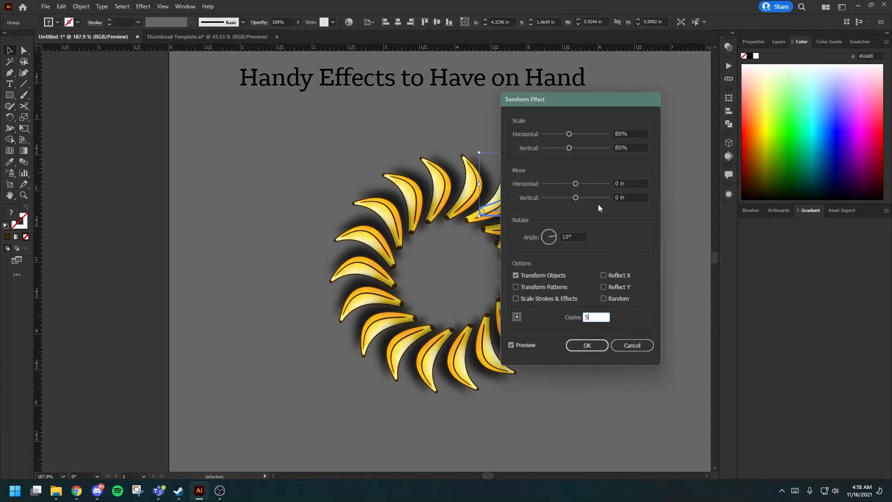
pyautogui.click(574, 236)
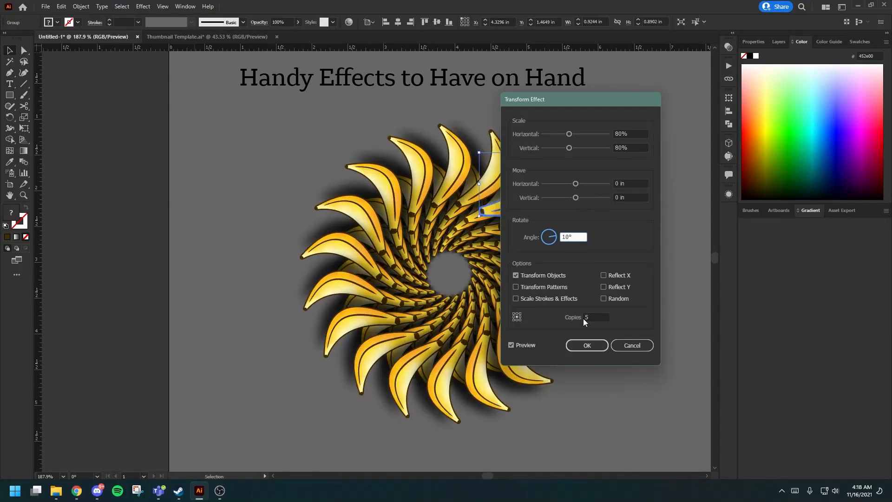
pyautogui.click(587, 345)
# Move the banana pinwheel about 0.18 in right and 0.2 in down on the artboard, and deselect it.
pyautogui.moveTo(523, 208); pyautogui.dragTo(535, 221)
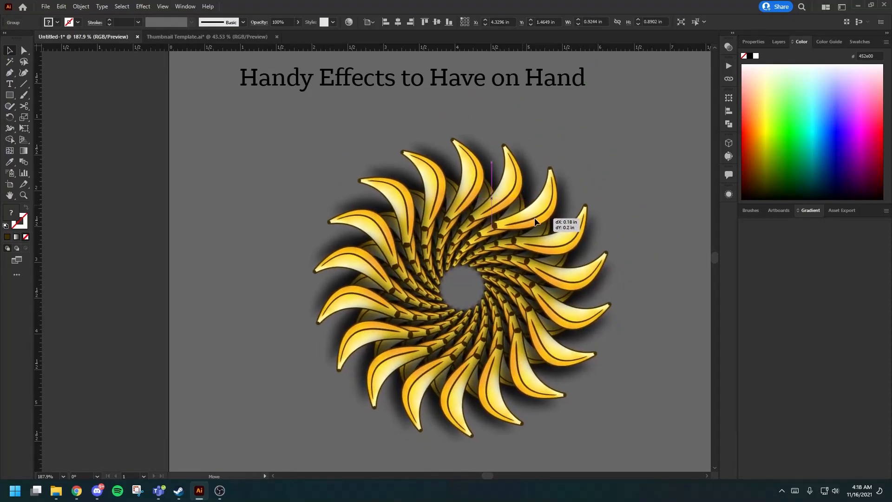
pyautogui.click(650, 226)
pyautogui.scroll(-1, 637, 224)
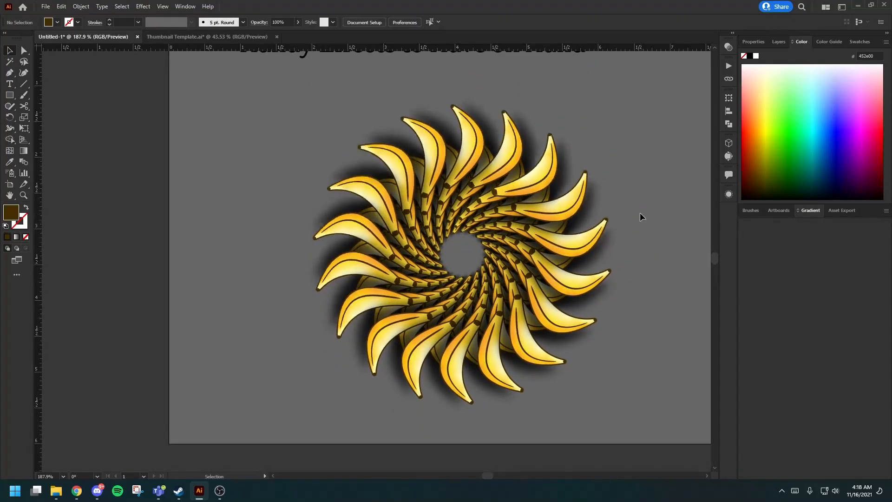
pyautogui.scroll(-1, 640, 212)
pyautogui.hscroll(2, 638, 208)
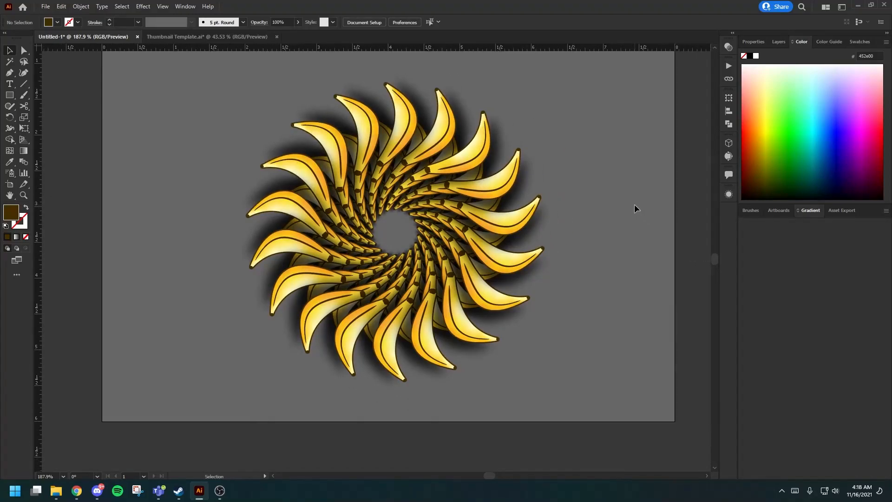
# Move the banana pinwheel off the artboard into the empty canvas beside its left edge.
pyautogui.press('z')
pyautogui.moveTo(604, 219); pyautogui.dragTo(576, 191)
pyautogui.scroll(1, 580, 189)
pyautogui.hscroll(-2, 581, 189)
pyautogui.moveTo(468, 221)
pyautogui.mouseDown()
pyautogui.moveTo(516, 217)
pyautogui.moveTo(483, 221)
pyautogui.mouseUp()
pyautogui.scroll(-1, 555, 251)
pyautogui.press('a')
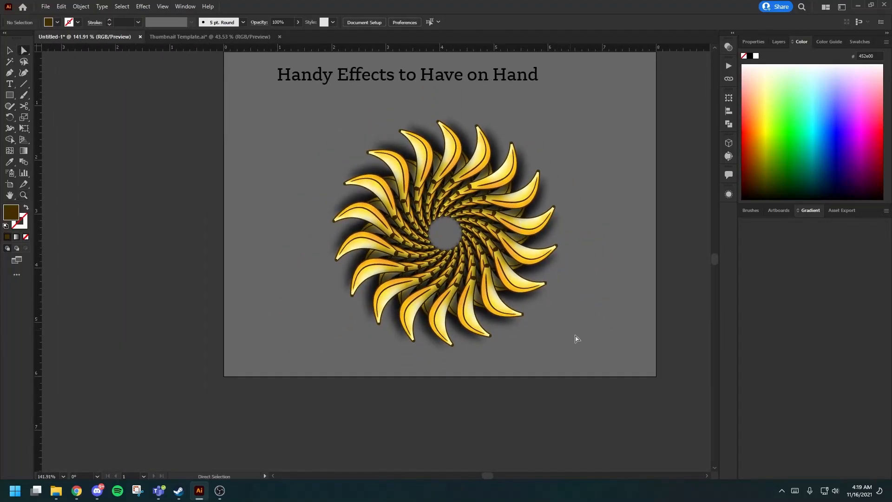
pyautogui.click(502, 180)
pyautogui.moveTo(502, 179); pyautogui.dragTo(132, 175)
pyautogui.press('z')
pyautogui.moveTo(355, 186); pyautogui.dragTo(255, 186)
pyautogui.scroll(1, 301, 167)
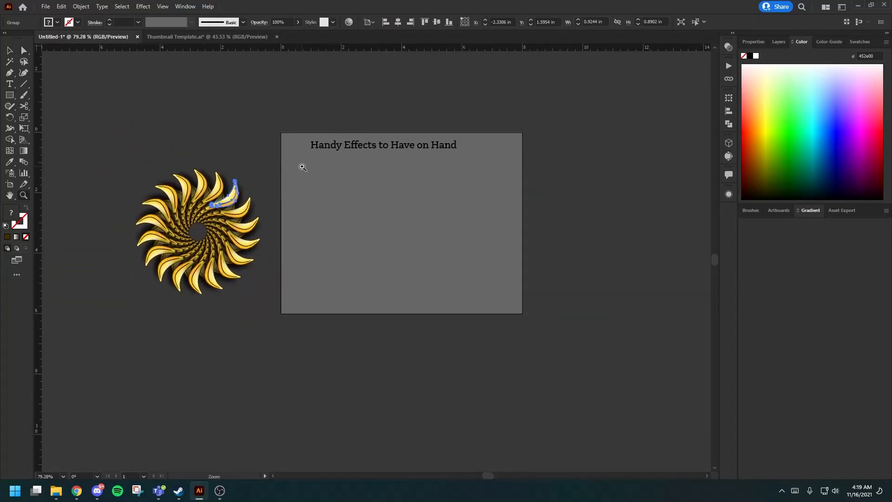
# Deselect the artwork and add a new layer above the Lesson layer.
pyautogui.press('a')
pyautogui.hscroll(2, 312, 167)
pyautogui.click(329, 178)
pyautogui.scroll(-1, 309, 175)
pyautogui.press('z')
pyautogui.moveTo(261, 147); pyautogui.dragTo(361, 160)
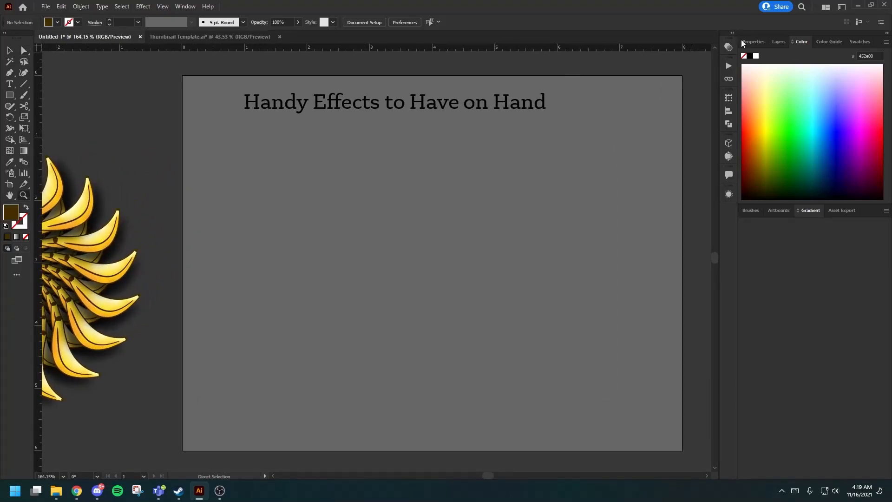
pyautogui.click(779, 42)
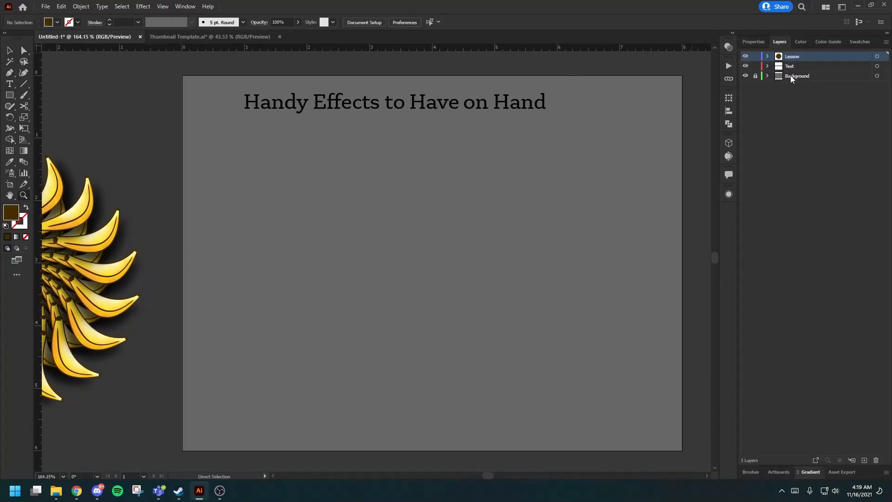
pyautogui.click(863, 460)
# Show the appearance attributes and look through the effects that can be added there.
pyautogui.click(729, 194)
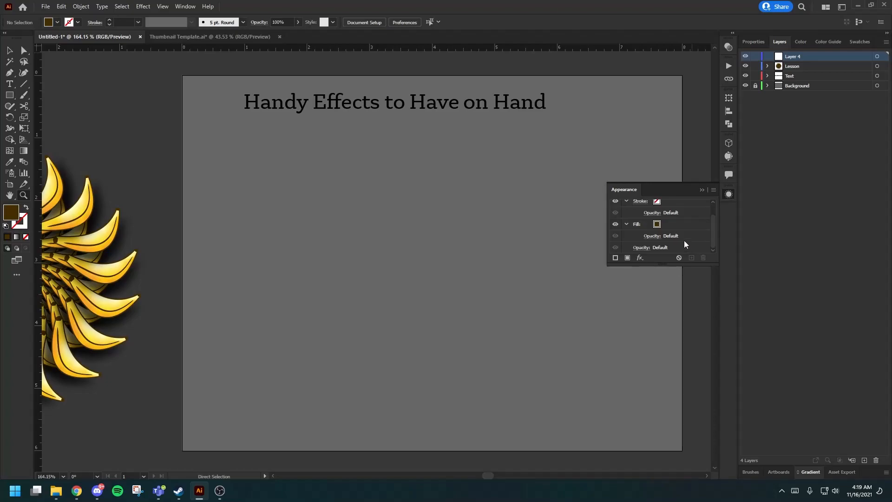
pyautogui.click(640, 258)
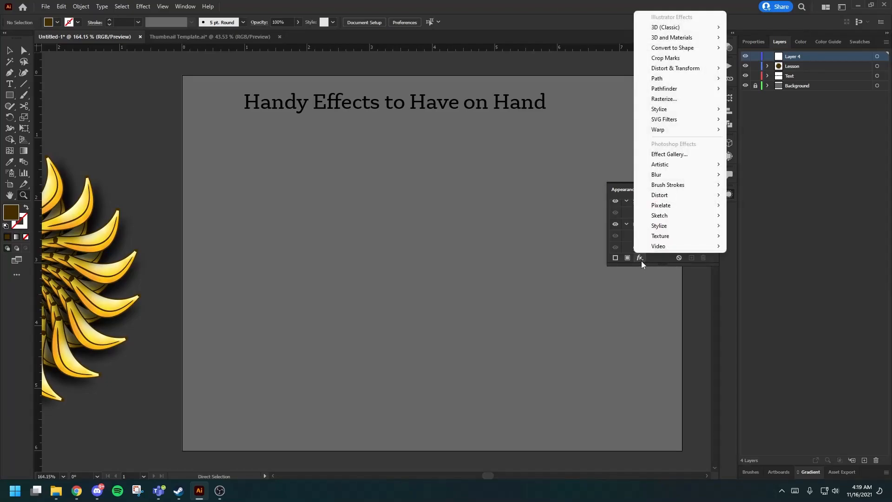
pyautogui.click(774, 158)
# Try a freehand Paintbrush stroke in the middle of the artboard, and undo it.
pyautogui.click(23, 95)
pyautogui.moveTo(381, 198); pyautogui.dragTo(440, 237)
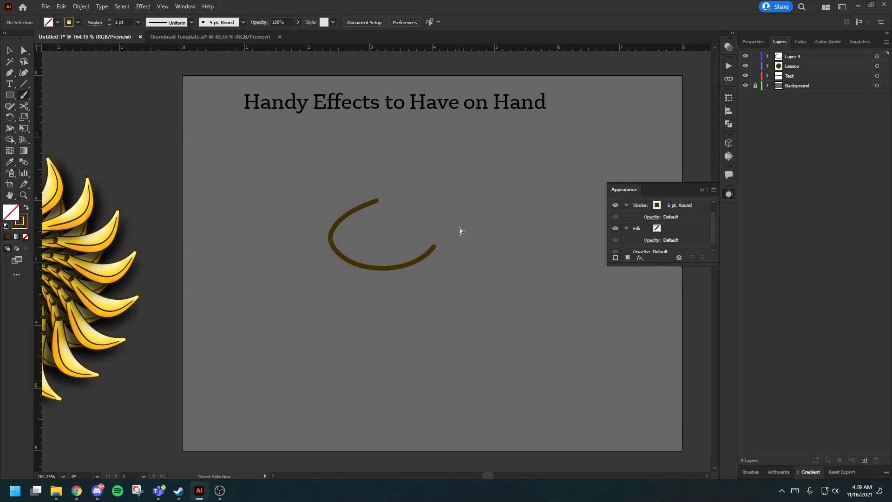
pyautogui.hotkey('ctrl', 'z')
# Change the fill color to a dark red.
pyautogui.doubleClick(11, 212)
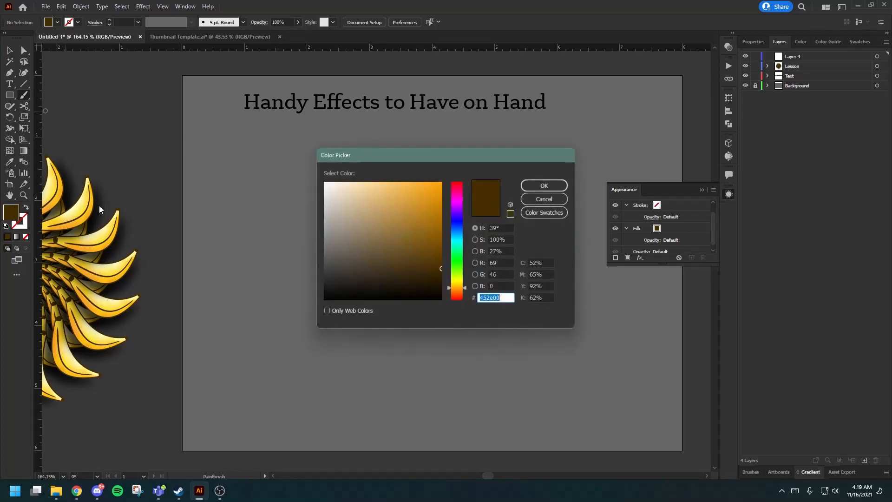
pyautogui.moveTo(458, 291); pyautogui.dragTo(458, 301)
pyautogui.click(441, 245)
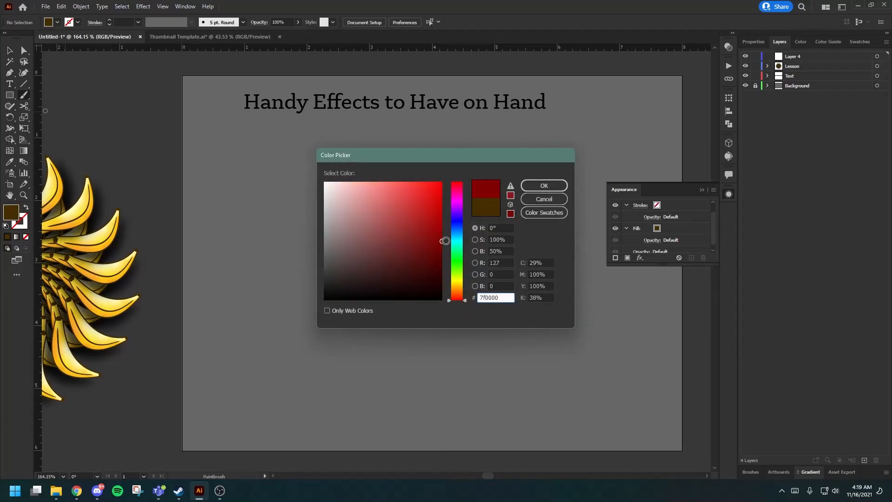
pyautogui.click(541, 186)
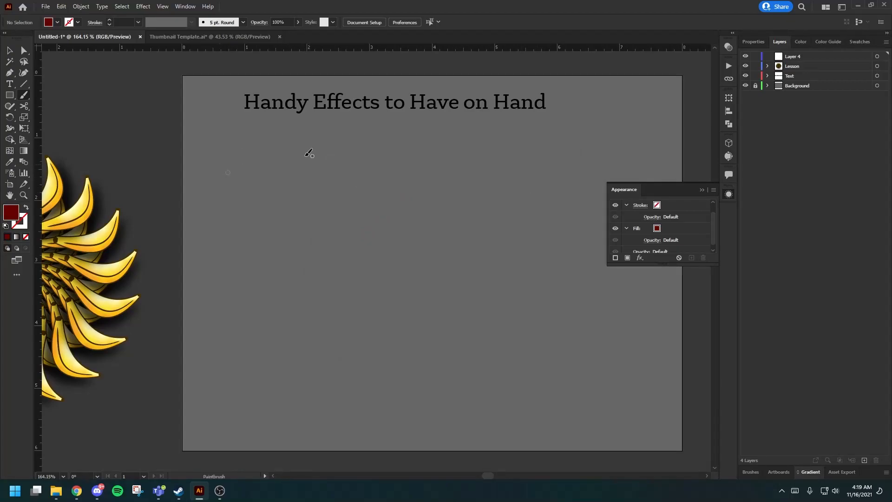
pyautogui.click(148, 7)
pyautogui.click(148, 7)
pyautogui.moveTo(426, 204); pyautogui.dragTo(420, 234)
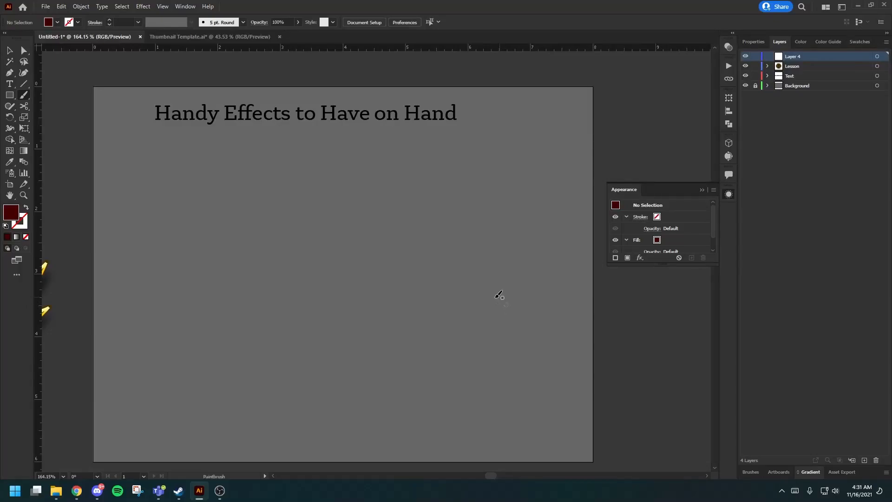
pyautogui.scroll(-2, 665, 241)
pyautogui.scroll(2, 667, 240)
# Try several curling freehand brush strokes on the new layer, undoing each one.
pyautogui.moveTo(371, 232)
pyautogui.mouseDown()
pyautogui.moveTo(344, 255)
pyautogui.moveTo(358, 268)
pyautogui.moveTo(434, 209)
pyautogui.moveTo(485, 245)
pyautogui.mouseUp()
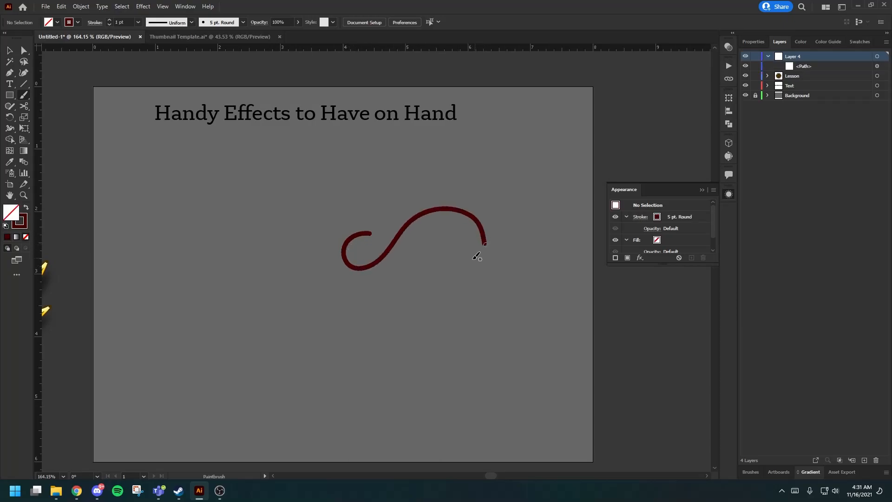
pyautogui.hotkey('ctrl', 'z')
pyautogui.moveTo(395, 234)
pyautogui.mouseDown()
pyautogui.moveTo(413, 261)
pyautogui.moveTo(487, 243)
pyautogui.mouseUp()
pyautogui.hotkey('ctrl', 'z')
pyautogui.moveTo(393, 242)
pyautogui.mouseDown()
pyautogui.moveTo(347, 239)
pyautogui.moveTo(361, 276)
pyautogui.moveTo(410, 261)
pyautogui.moveTo(453, 220)
pyautogui.moveTo(498, 222)
pyautogui.moveTo(509, 255)
pyautogui.mouseUp()
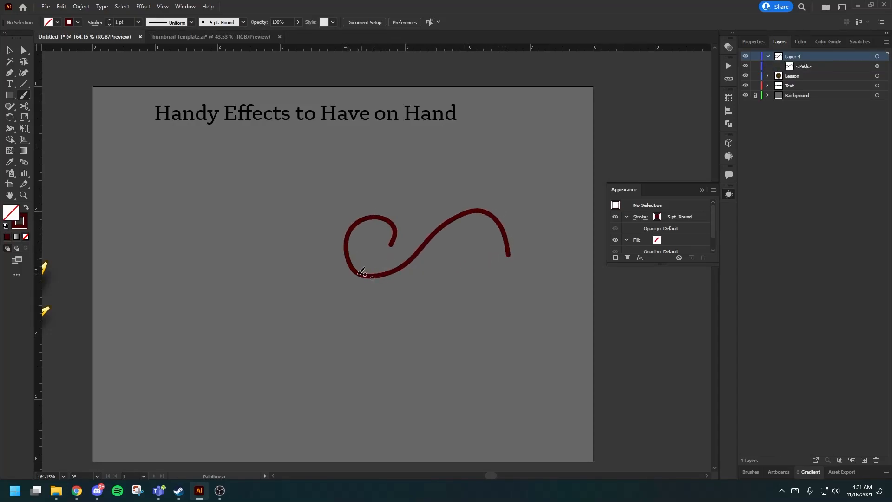
pyautogui.hotkey('ctrl', 'z')
pyautogui.moveTo(388, 236)
pyautogui.mouseDown()
pyautogui.moveTo(368, 275)
pyautogui.moveTo(424, 266)
pyautogui.moveTo(466, 242)
pyautogui.moveTo(507, 241)
pyautogui.moveTo(518, 257)
pyautogui.moveTo(501, 286)
pyautogui.moveTo(503, 316)
pyautogui.moveTo(535, 313)
pyautogui.mouseUp()
pyautogui.hotkey('ctrl', 'z')
# Paint a wavy dark red stroke about 2.74 in wide and 1.07 in high on the artboard's right half, and select it.
pyautogui.moveTo(405, 218)
pyautogui.mouseDown()
pyautogui.moveTo(377, 259)
pyautogui.moveTo(492, 244)
pyautogui.moveTo(517, 285)
pyautogui.moveTo(545, 282)
pyautogui.mouseUp()
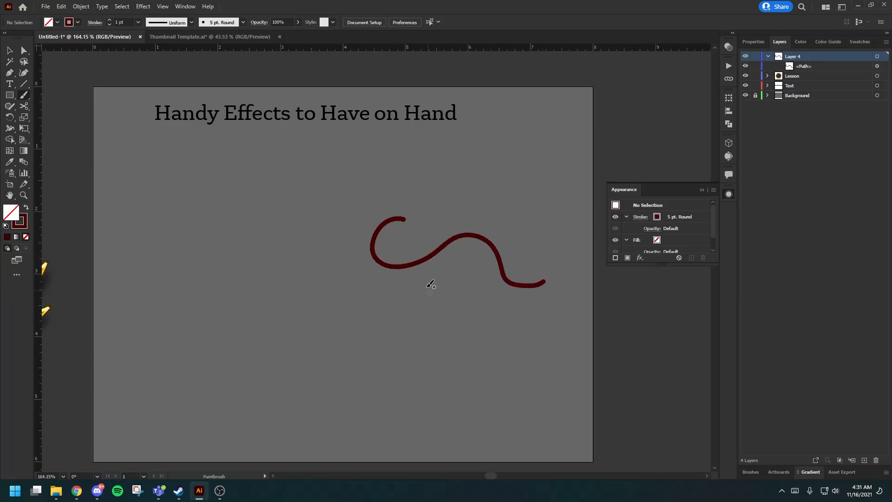
pyautogui.press('v')
pyautogui.click(436, 254)
pyautogui.click(639, 257)
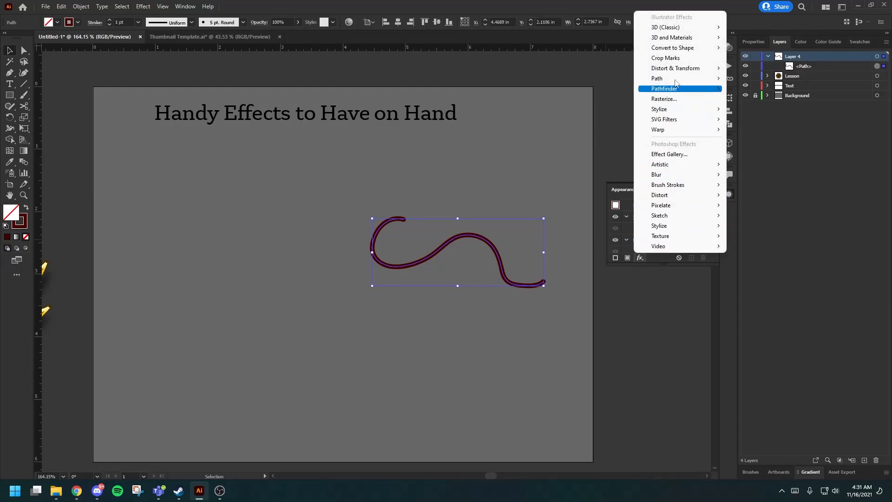
pyautogui.moveTo(683, 69)
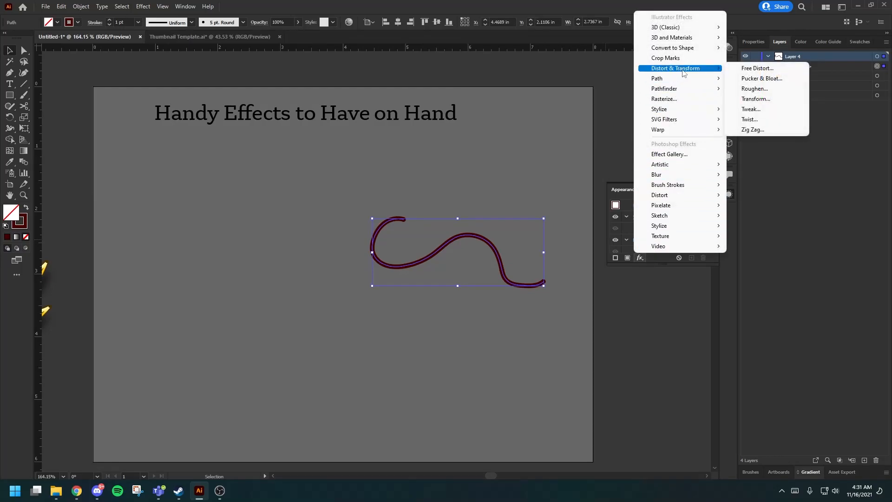
pyautogui.click(757, 99)
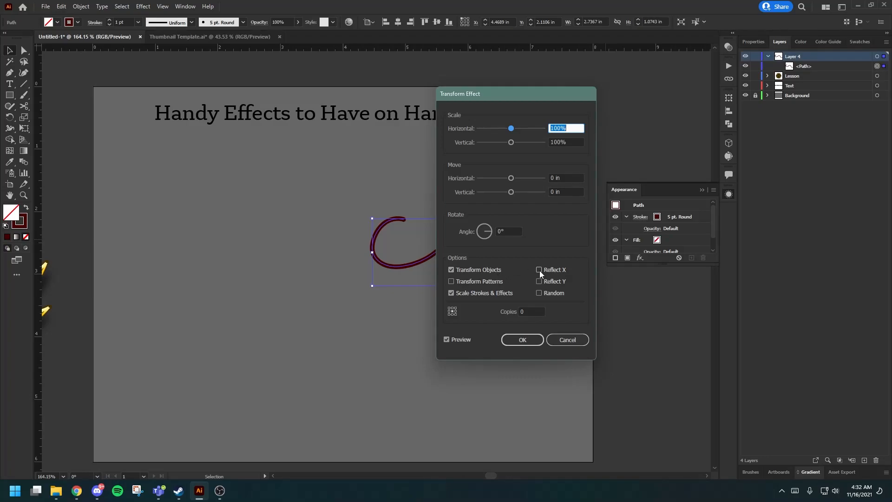
pyautogui.click(539, 270)
pyautogui.click(528, 311)
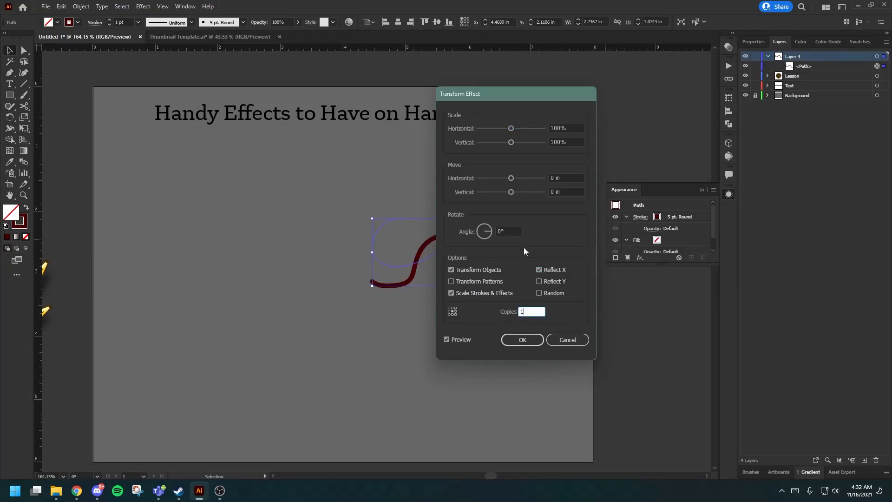
pyautogui.write('1')
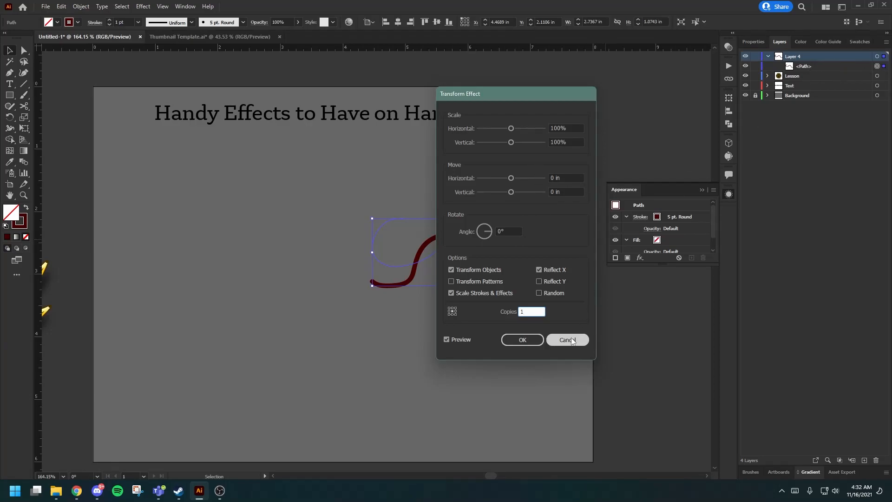
pyautogui.press('Return')
# Add a Transform effect to the whole Layer 4 with 1 copy reflected across X.
pyautogui.click(877, 57)
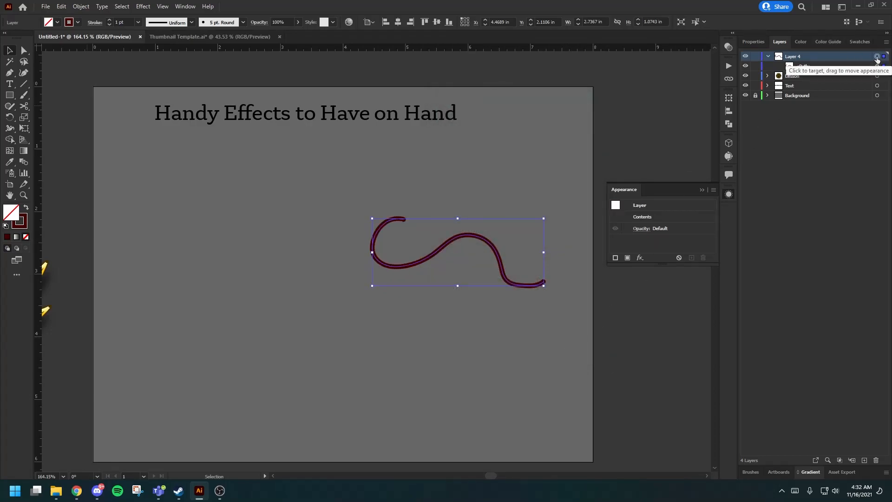
pyautogui.click(639, 258)
pyautogui.moveTo(671, 72)
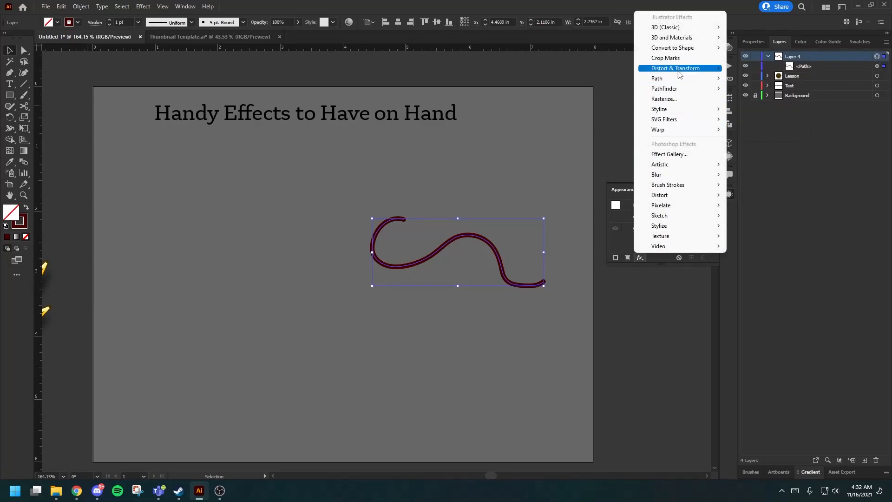
pyautogui.click(743, 99)
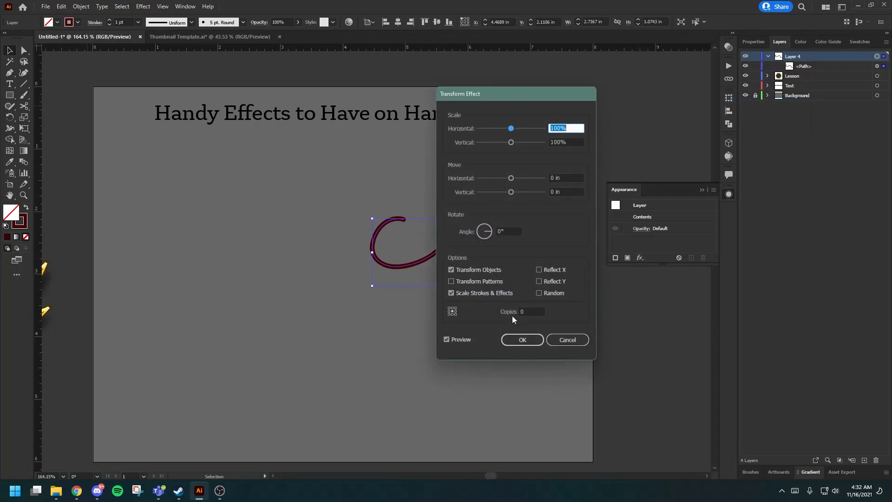
pyautogui.click(526, 311)
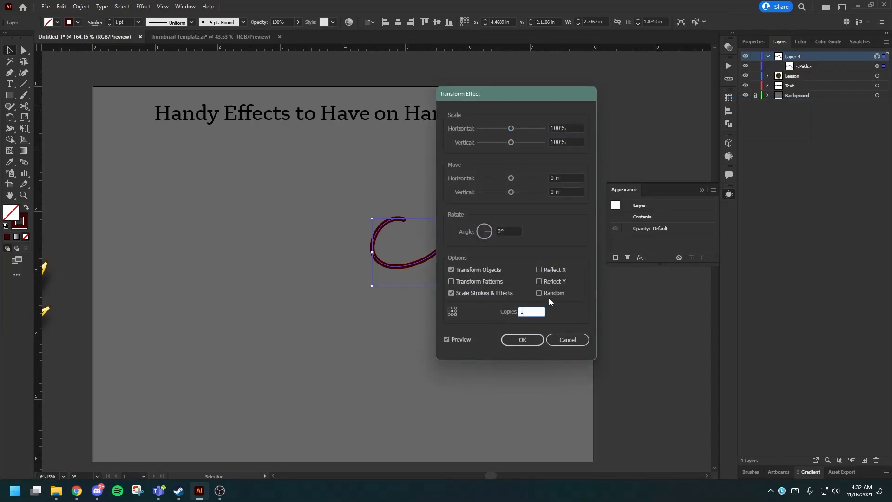
pyautogui.click(539, 269)
# Set the effect's horizontal move to about -1.26 in so the mirrored copy crosses the original stroke, and apply it.
pyautogui.moveTo(511, 178); pyautogui.dragTo(494, 179)
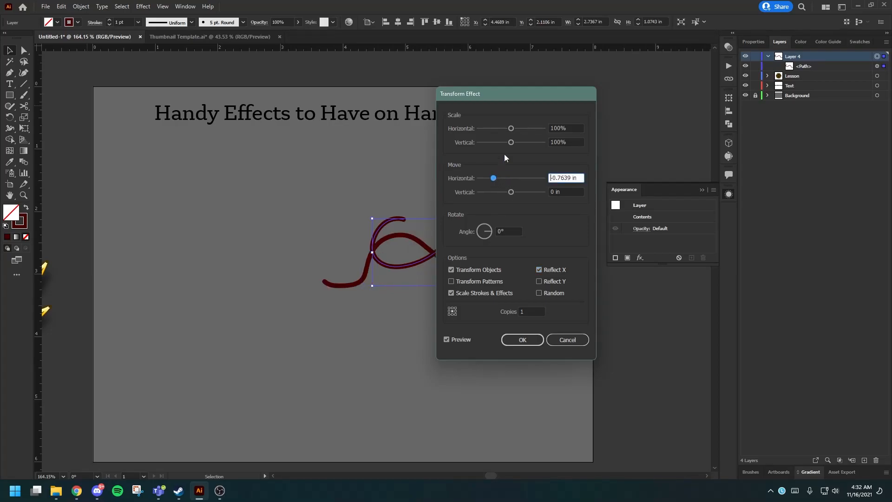
pyautogui.moveTo(513, 96); pyautogui.dragTo(606, 89)
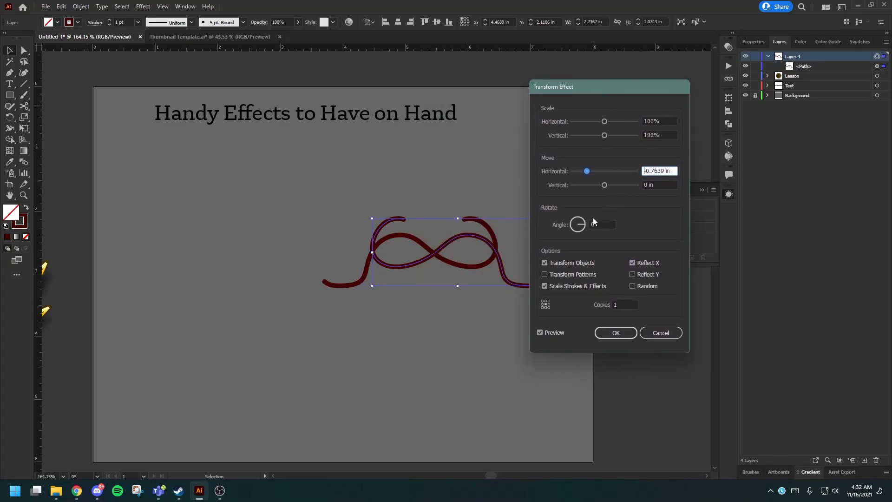
pyautogui.moveTo(587, 171); pyautogui.dragTo(576, 174)
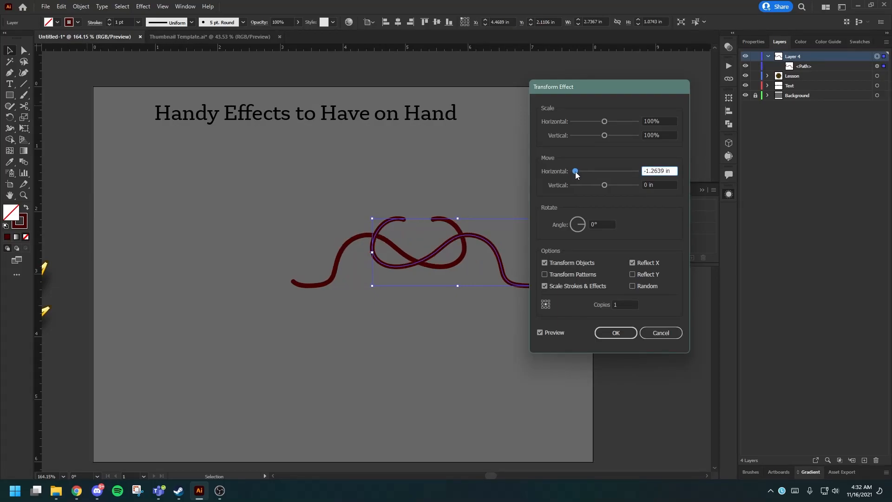
pyautogui.click(616, 333)
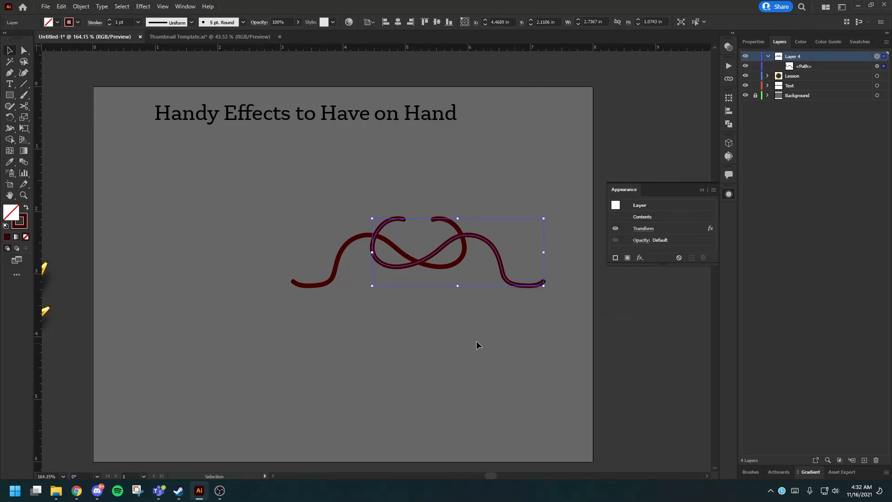
# Deselect the stroke and try several freehand Paintbrush strokes below the mirrored wave, undoing each one.
pyautogui.press('b')
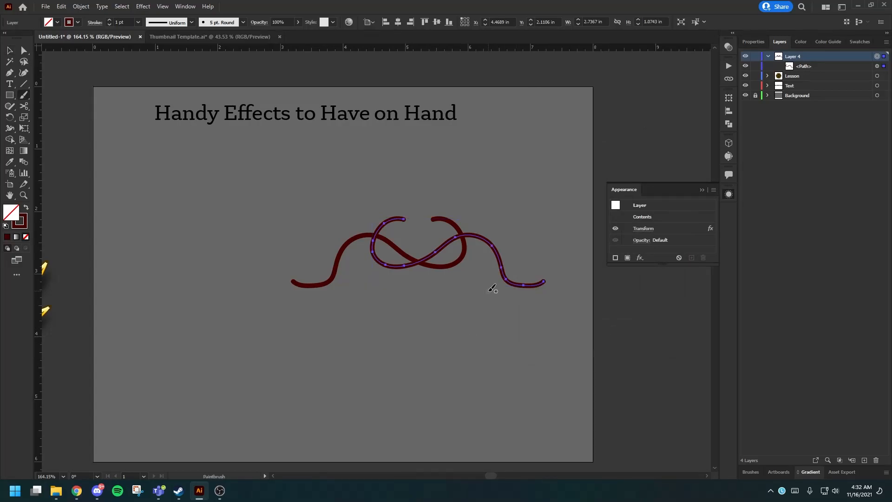
pyautogui.press('v')
pyautogui.click(475, 314)
pyautogui.press('p')
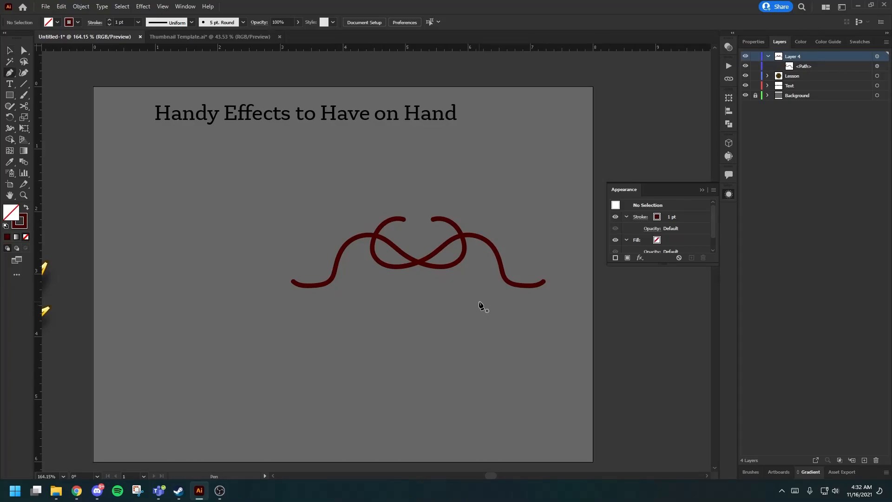
pyautogui.press('b')
pyautogui.moveTo(480, 302); pyautogui.dragTo(443, 317)
pyautogui.hotkey('ctrl', 'z')
pyautogui.moveTo(479, 268)
pyautogui.mouseDown()
pyautogui.moveTo(457, 298)
pyautogui.moveTo(360, 281)
pyautogui.mouseUp()
pyautogui.hotkey('ctrl', 'z')
pyautogui.moveTo(423, 272)
pyautogui.mouseDown()
pyautogui.moveTo(450, 308)
pyautogui.moveTo(485, 295)
pyautogui.mouseUp()
pyautogui.hotkey('ctrl', 'z')
pyautogui.moveTo(394, 278)
pyautogui.mouseDown()
pyautogui.moveTo(451, 310)
pyautogui.moveTo(492, 293)
pyautogui.mouseUp()
pyautogui.hotkey('ctrl', 'z')
pyautogui.moveTo(355, 274); pyautogui.dragTo(474, 297)
pyautogui.hotkey('ctrl', 'z')
pyautogui.moveTo(563, 308); pyautogui.dragTo(419, 319)
pyautogui.hotkey('ctrl', 'z')
pyautogui.moveTo(360, 281); pyautogui.dragTo(419, 297)
pyautogui.hotkey('ctrl', 'z')
pyautogui.moveTo(479, 279)
pyautogui.mouseDown()
pyautogui.moveTo(453, 303)
pyautogui.moveTo(418, 287)
pyautogui.mouseUp()
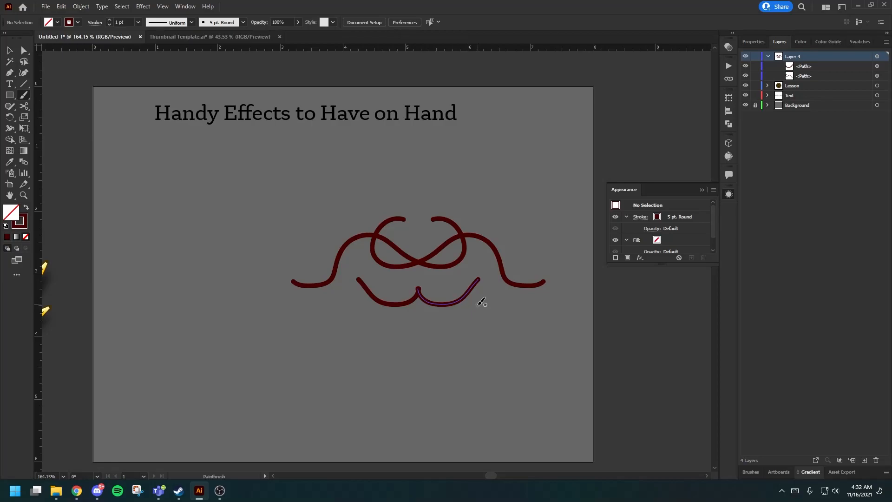
pyautogui.hotkey('ctrl', 'z')
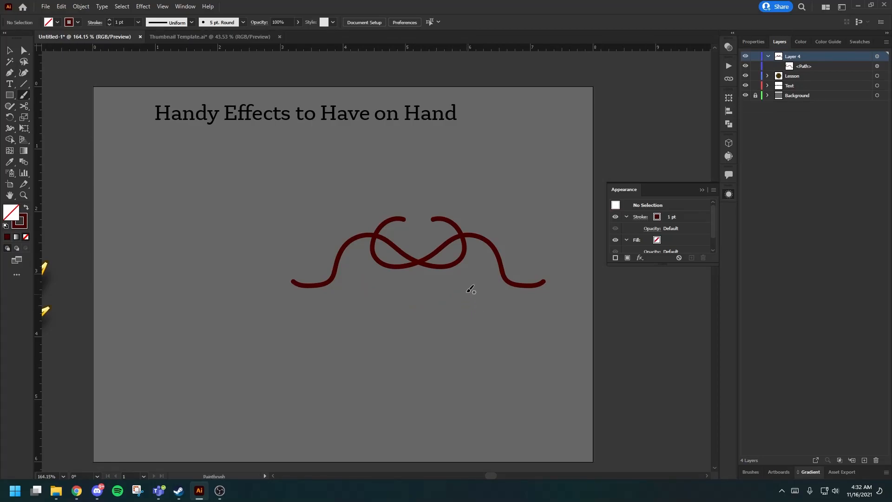
# Paint two shallow curved strokes beneath the mirrored wave and a long stroke sweeping down its right side.
pyautogui.moveTo(426, 282)
pyautogui.mouseDown()
pyautogui.moveTo(436, 297)
pyautogui.moveTo(477, 295)
pyautogui.mouseUp()
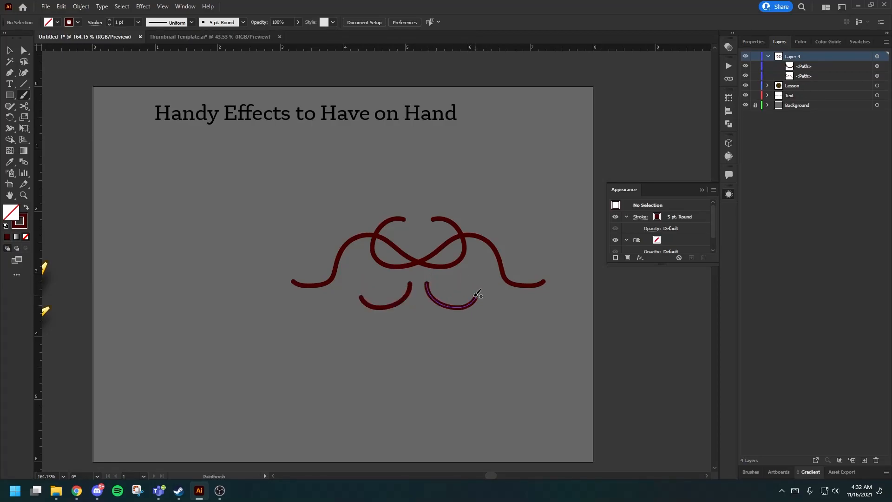
pyautogui.moveTo(422, 316)
pyautogui.mouseDown()
pyautogui.moveTo(452, 345)
pyautogui.moveTo(481, 322)
pyautogui.mouseUp()
pyautogui.moveTo(463, 274)
pyautogui.mouseDown()
pyautogui.moveTo(499, 293)
pyautogui.moveTo(530, 346)
pyautogui.mouseUp()
# Paint curling strokes above the wave on the right half, undoing and repainting the angular stroke at the outer side.
pyautogui.moveTo(454, 215)
pyautogui.mouseDown()
pyautogui.moveTo(477, 180)
pyautogui.moveTo(461, 167)
pyautogui.moveTo(437, 195)
pyautogui.moveTo(443, 162)
pyautogui.moveTo(517, 153)
pyautogui.moveTo(506, 129)
pyautogui.moveTo(512, 111)
pyautogui.mouseUp()
pyautogui.moveTo(481, 166); pyautogui.dragTo(532, 154)
pyautogui.moveTo(488, 205)
pyautogui.mouseDown()
pyautogui.moveTo(517, 194)
pyautogui.moveTo(555, 218)
pyautogui.mouseUp()
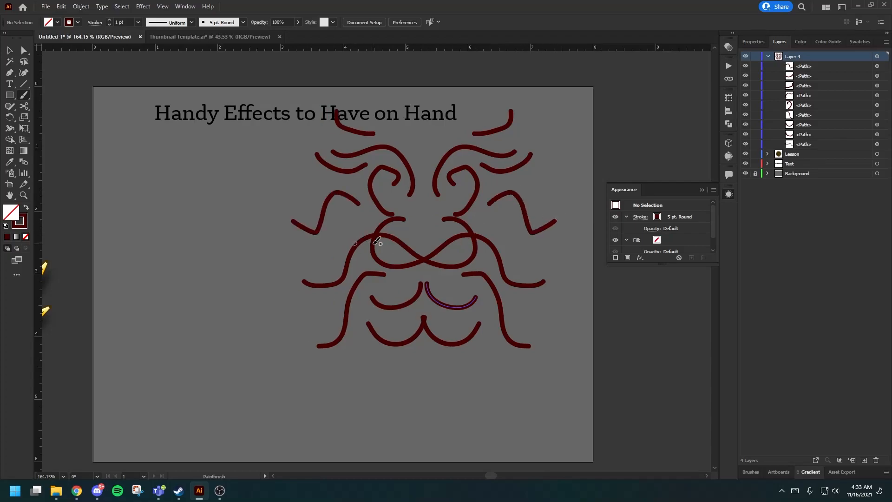
pyautogui.hotkey('ctrl', 'z')
pyautogui.moveTo(488, 202)
pyautogui.mouseDown()
pyautogui.moveTo(521, 205)
pyautogui.moveTo(537, 232)
pyautogui.mouseUp()
# Try short brush strokes under the angular stroke on the design's left half, undoing each one.
pyautogui.moveTo(344, 222)
pyautogui.mouseDown()
pyautogui.moveTo(326, 243)
pyautogui.moveTo(302, 247)
pyautogui.mouseUp()
pyautogui.hotkey('ctrl', 'z')
pyautogui.moveTo(346, 216); pyautogui.dragTo(322, 247)
pyautogui.hotkey('ctrl', 'z')
# Paint a smaller angular stroke on the right half and short curved strokes along the design's lower edge, undoing unwanted ones.
pyautogui.moveTo(479, 218); pyautogui.dragTo(512, 239)
pyautogui.moveTo(467, 355)
pyautogui.mouseDown()
pyautogui.moveTo(494, 389)
pyautogui.moveTo(493, 360)
pyautogui.moveTo(512, 368)
pyautogui.mouseUp()
pyautogui.moveTo(437, 355)
pyautogui.mouseDown()
pyautogui.moveTo(416, 352)
pyautogui.moveTo(421, 370)
pyautogui.moveTo(435, 374)
pyautogui.moveTo(446, 360)
pyautogui.moveTo(449, 389)
pyautogui.moveTo(432, 377)
pyautogui.moveTo(417, 391)
pyautogui.moveTo(494, 414)
pyautogui.moveTo(547, 375)
pyautogui.moveTo(514, 381)
pyautogui.moveTo(538, 372)
pyautogui.mouseUp()
pyautogui.hotkey('ctrl', 'z')
pyautogui.hotkey('ctrl', 'z')
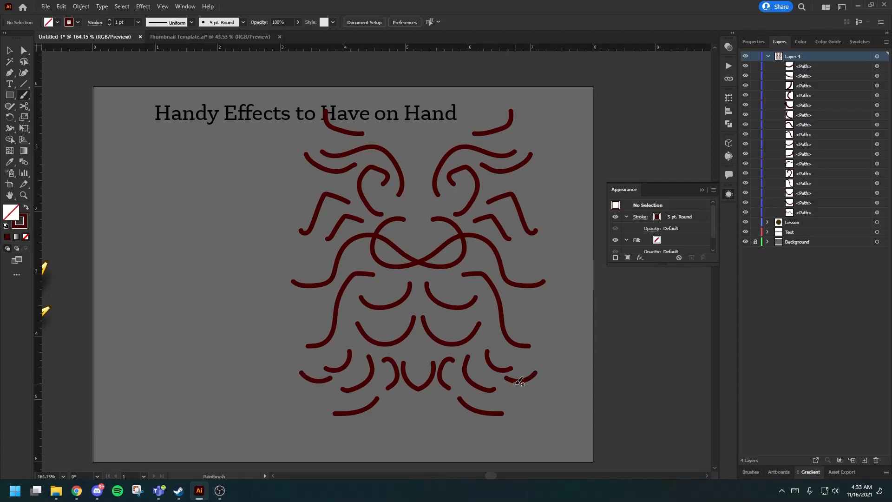
# Paint the face details: a shallow arch at the top centre, an eye dot and a small filled nostril.
pyautogui.moveTo(447, 140)
pyautogui.mouseDown()
pyautogui.moveTo(406, 130)
pyautogui.moveTo(393, 142)
pyautogui.mouseUp()
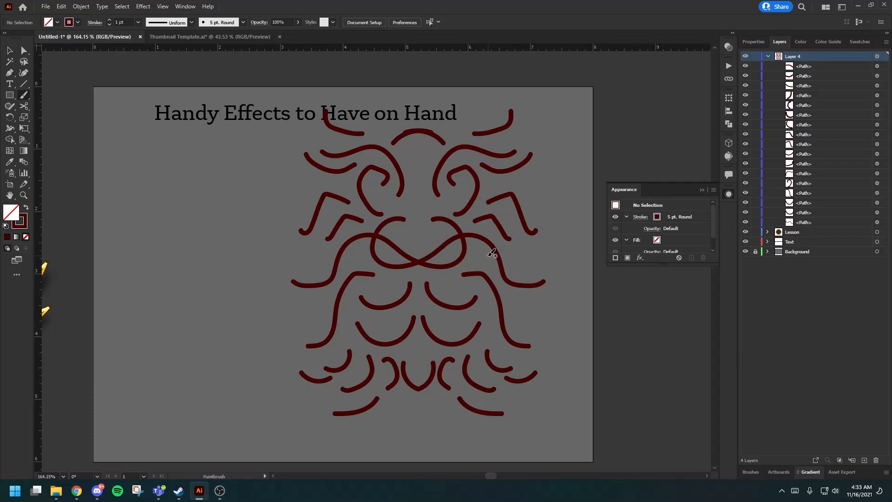
pyautogui.click(467, 183)
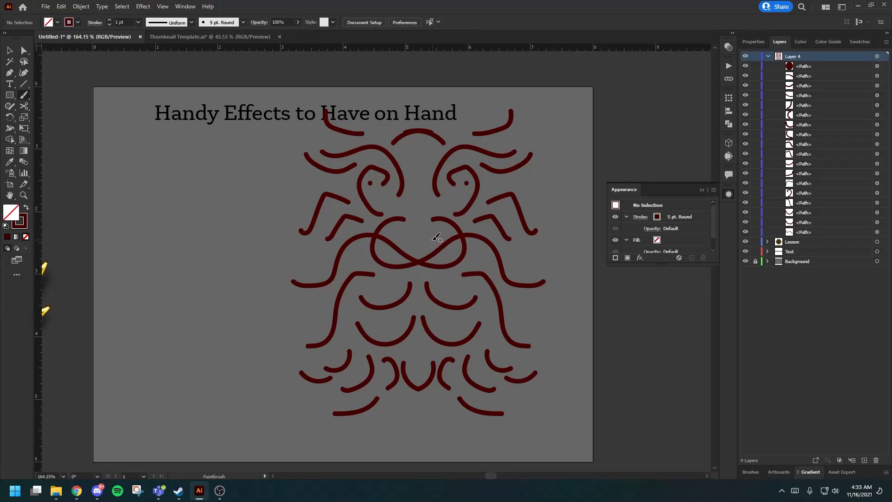
pyautogui.moveTo(438, 240); pyautogui.dragTo(437, 237)
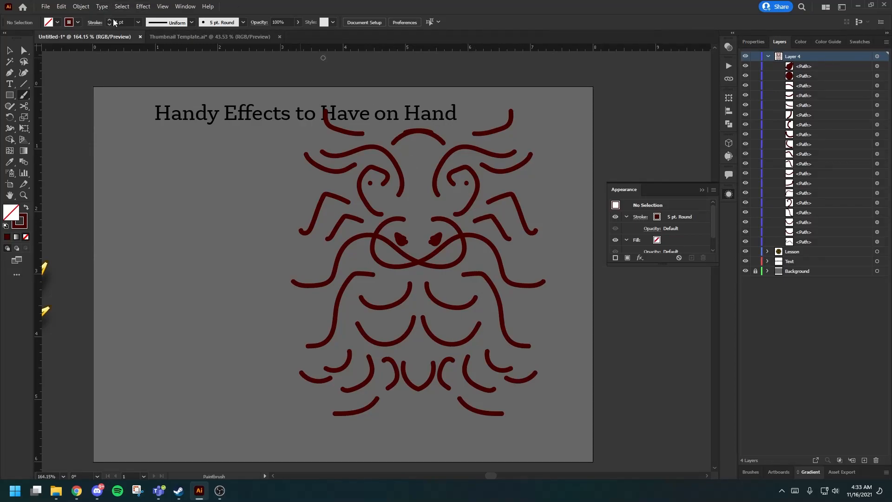
# Look through the Illustrator Stylize effects, including Drop Shadow.
pyautogui.click(145, 5)
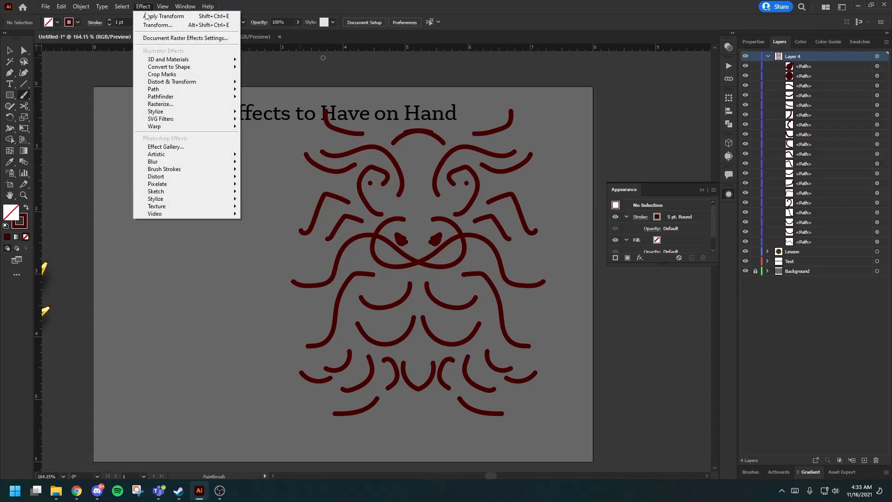
pyautogui.moveTo(173, 112)
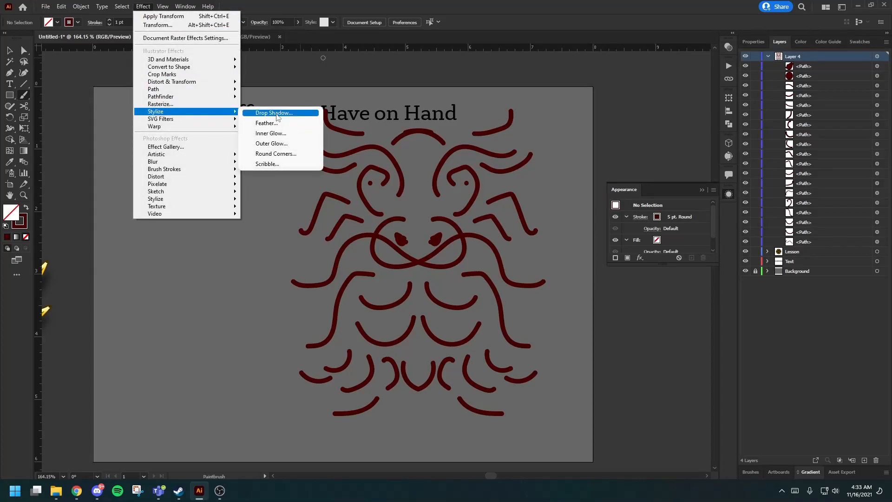